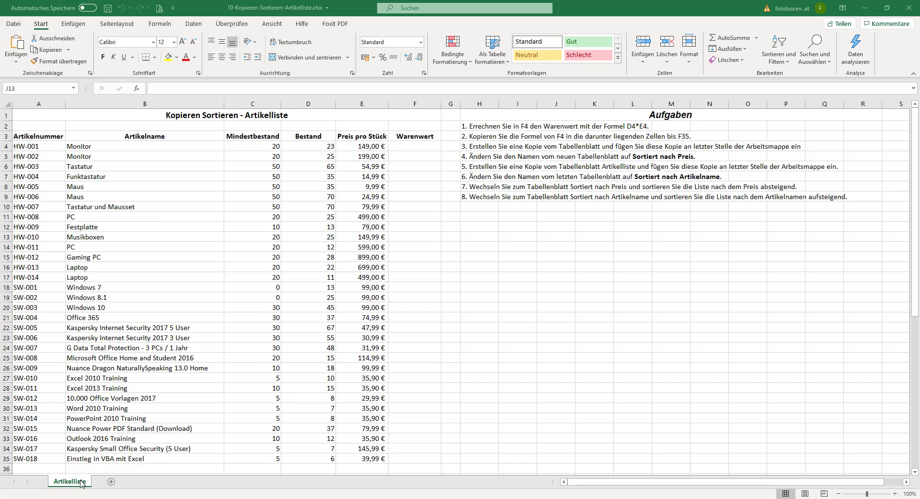
# Step: Review the table's column headings from Artikelname to Warenwert, plus the article numbers and names
pyautogui.click(48, 136)
pyautogui.click(136, 140)
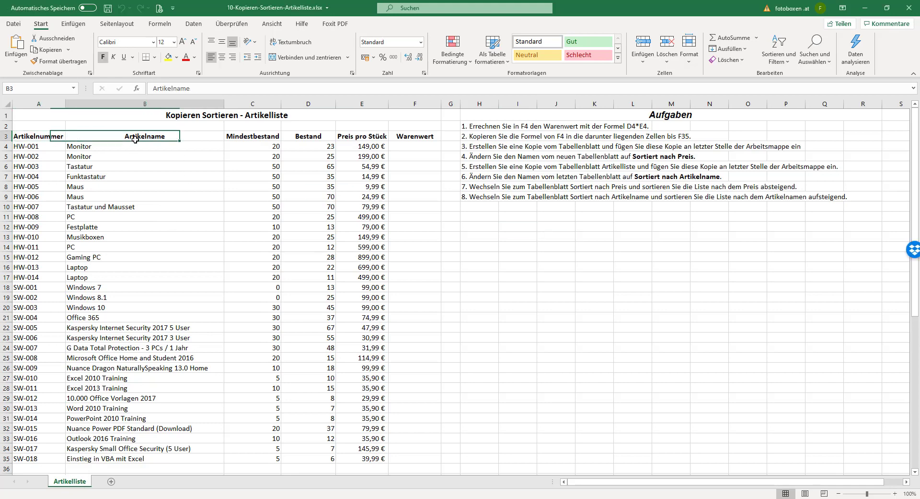
pyautogui.click(263, 139)
pyautogui.click(308, 137)
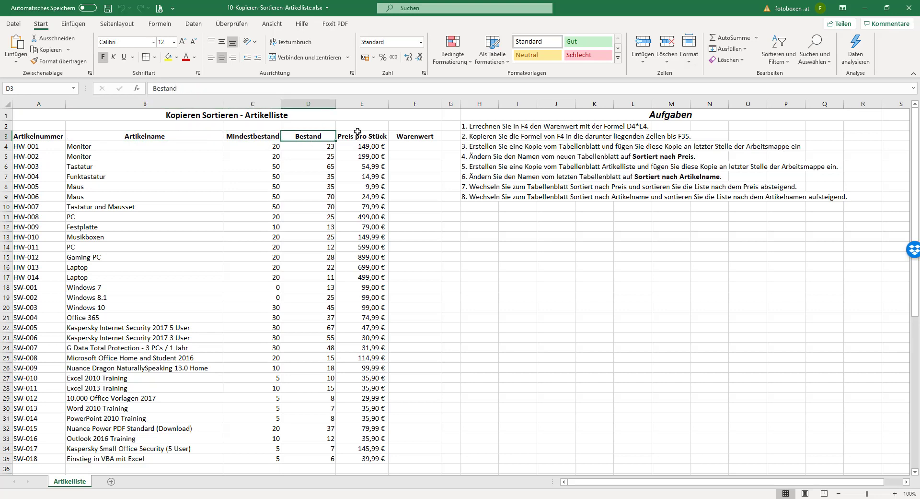
pyautogui.click(358, 133)
pyautogui.click(410, 134)
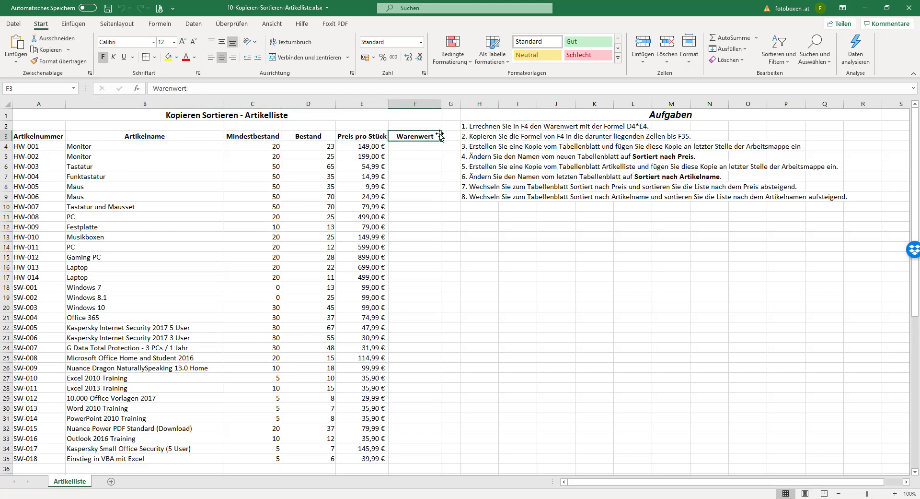
pyautogui.moveTo(45, 146); pyautogui.dragTo(36, 303)
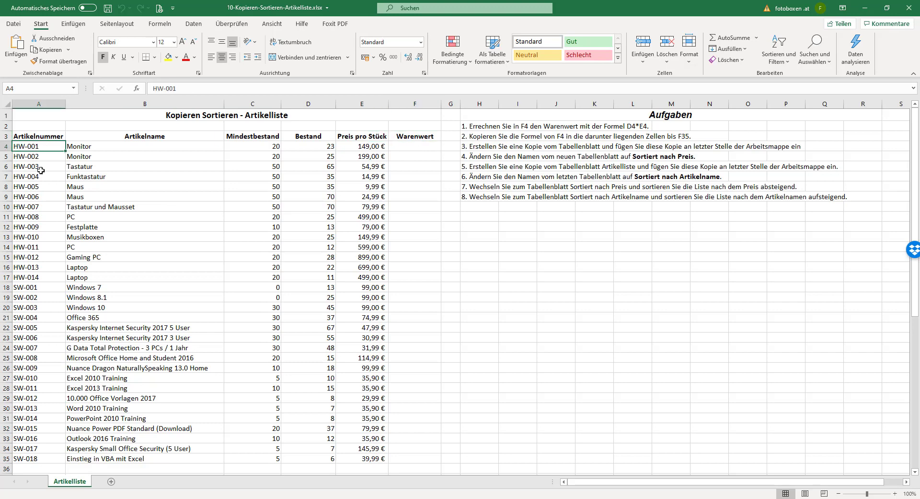
pyautogui.click(208, 197)
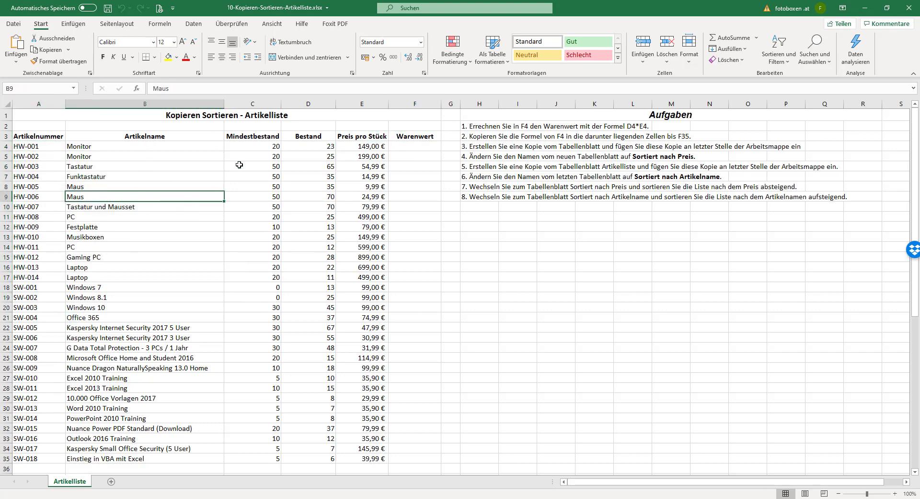
# Step: Inspect the empty Warenwert range F4:F35 and the Preis pro Stück values
pyautogui.click(409, 170)
pyautogui.click(409, 157)
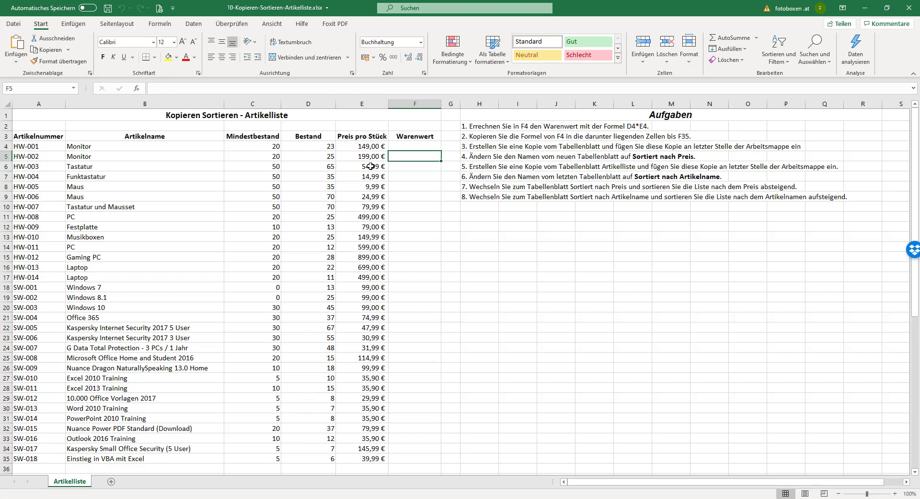
pyautogui.moveTo(367, 136); pyautogui.dragTo(367, 322)
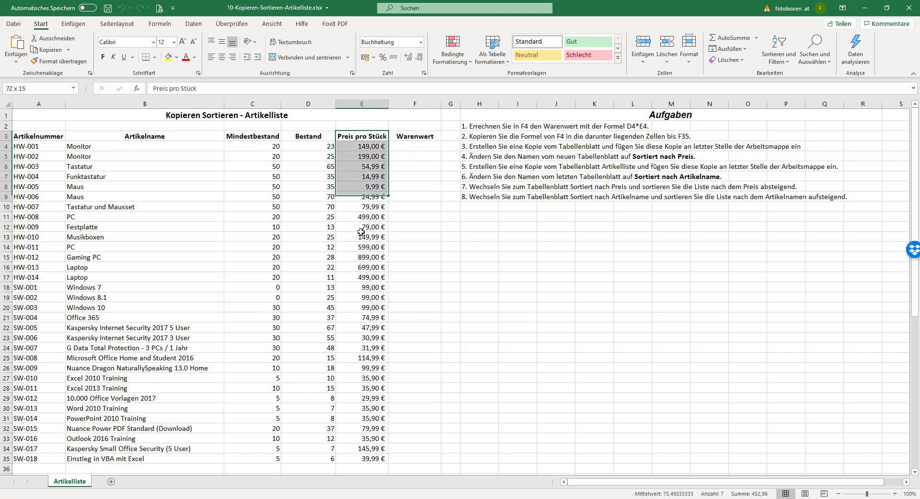
pyautogui.click(368, 366)
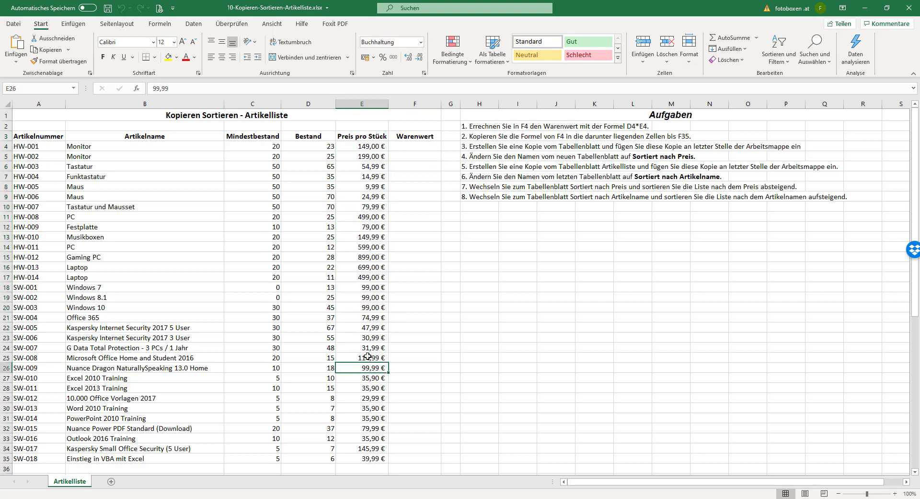
pyautogui.click(415, 144)
pyautogui.moveTo(415, 142); pyautogui.dragTo(398, 462)
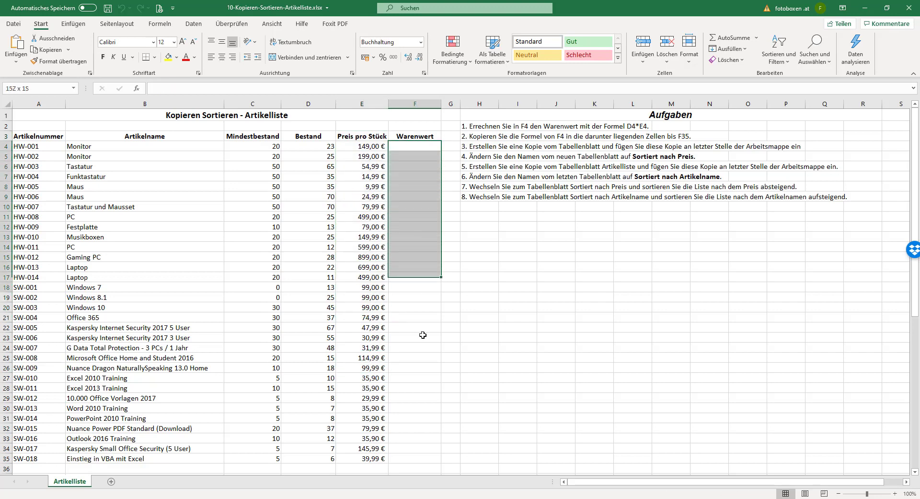
pyautogui.click(425, 148)
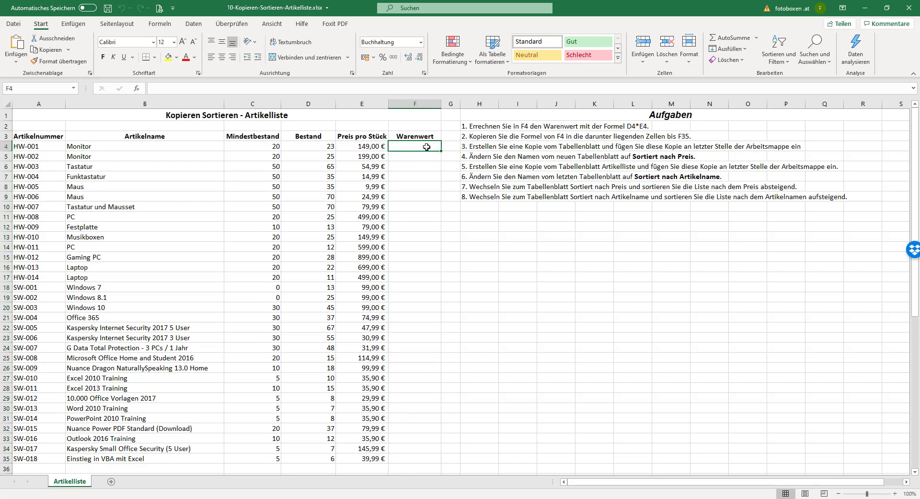
pyautogui.click(424, 173)
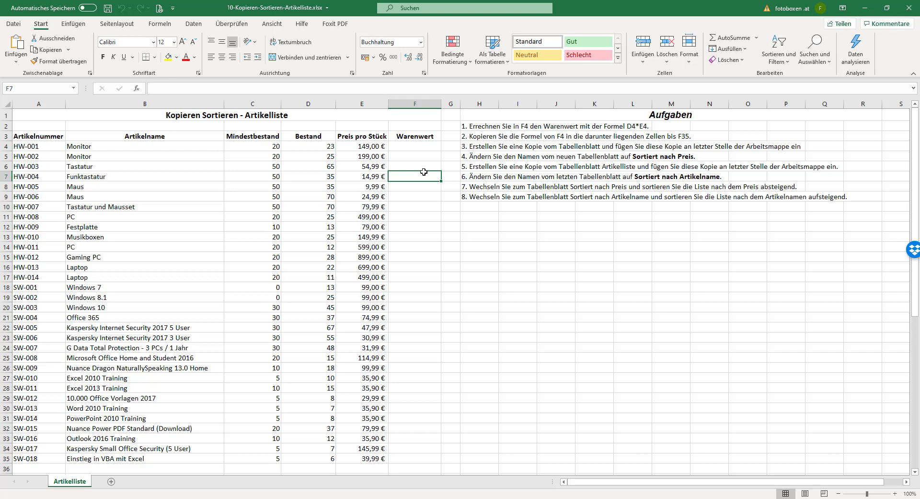
# Step: Check the article names and the Aufgaben task list, then select cell F4
pyautogui.moveTo(93, 146); pyautogui.dragTo(114, 362)
pyautogui.click(142, 210)
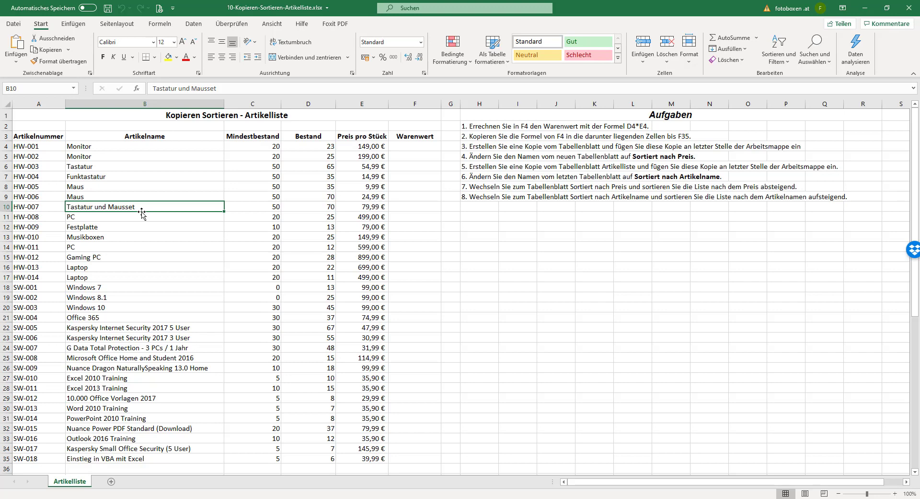
pyautogui.click(514, 111)
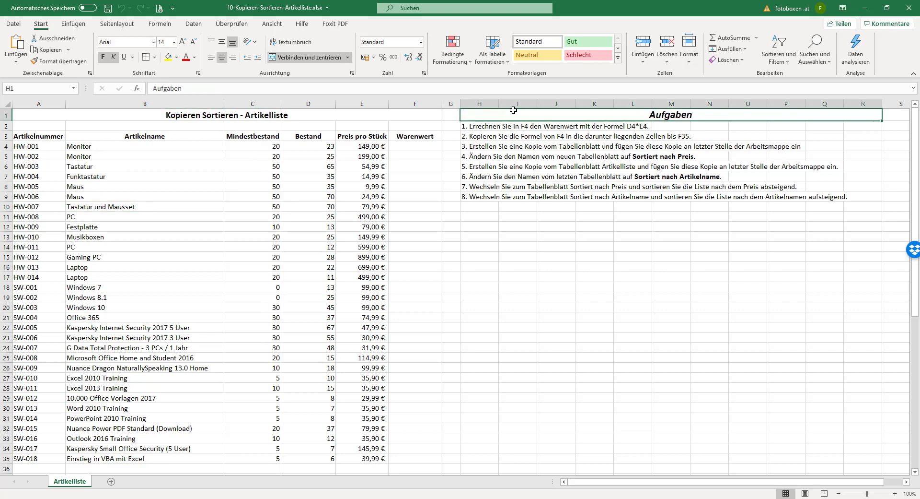
pyautogui.click(483, 128)
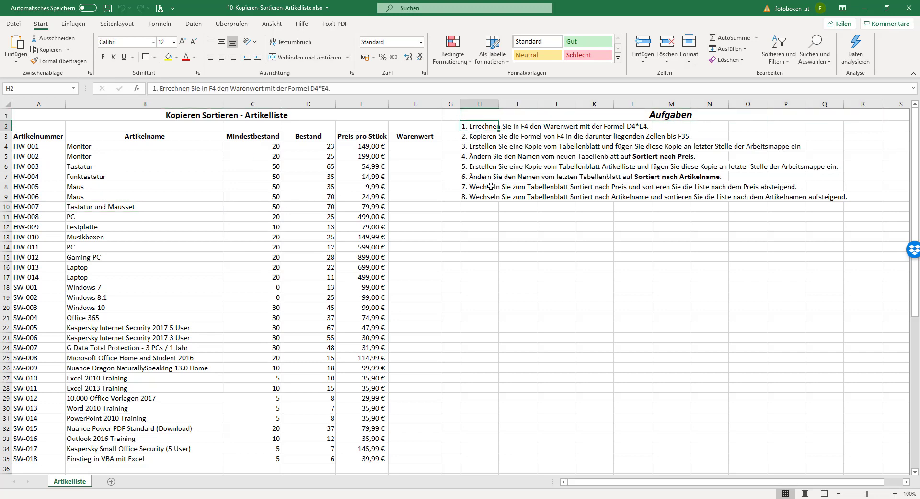
pyautogui.click(509, 228)
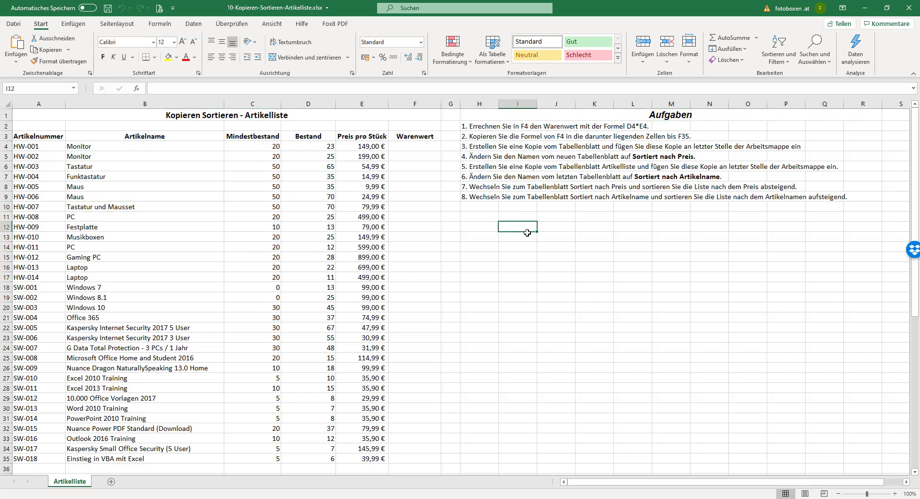
pyautogui.click(401, 146)
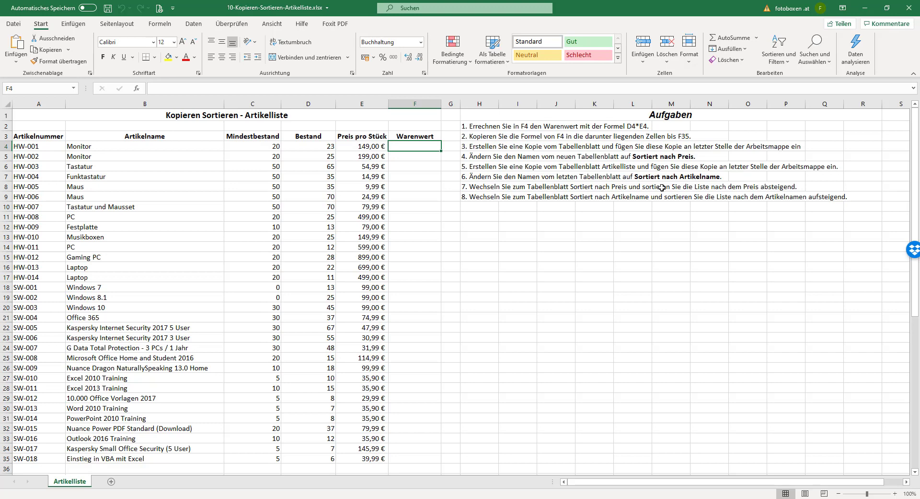
# Step: Enter =+D4*E4 in F4, giving a Warenwert of 3.427,00 €
pyautogui.write('+')
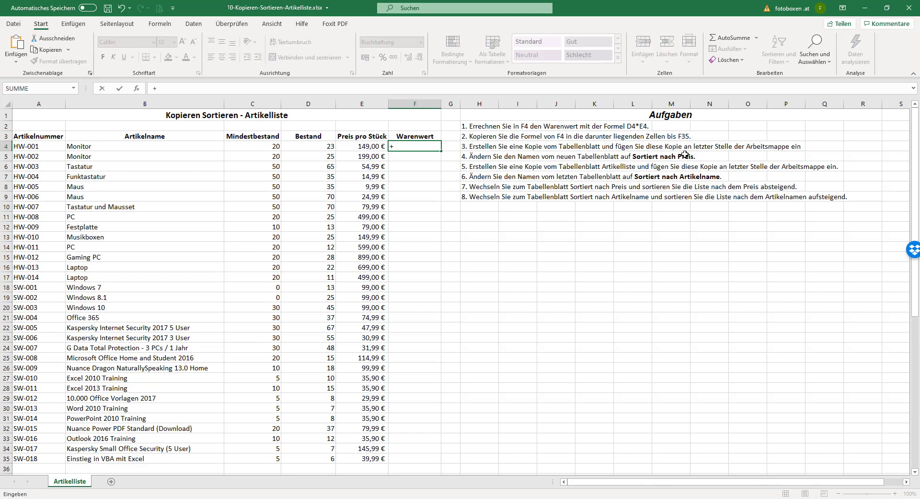
pyautogui.click(320, 148)
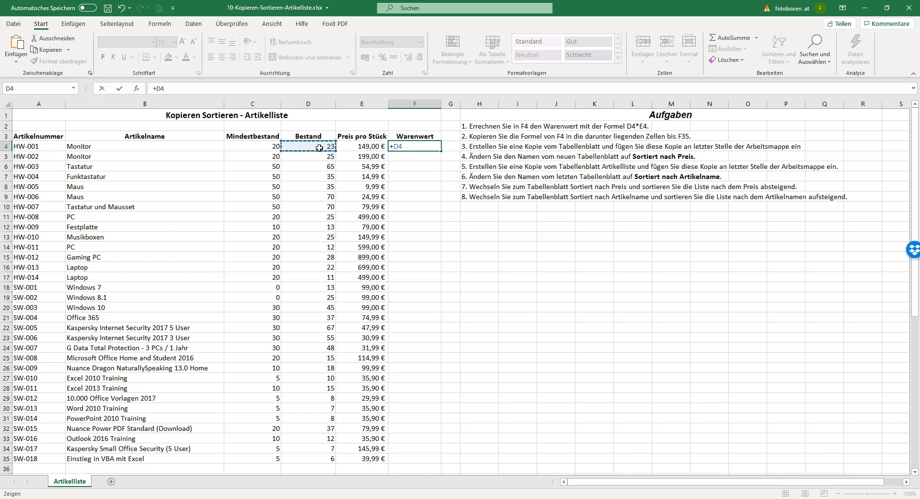
pyautogui.write('*')
pyautogui.click(367, 146)
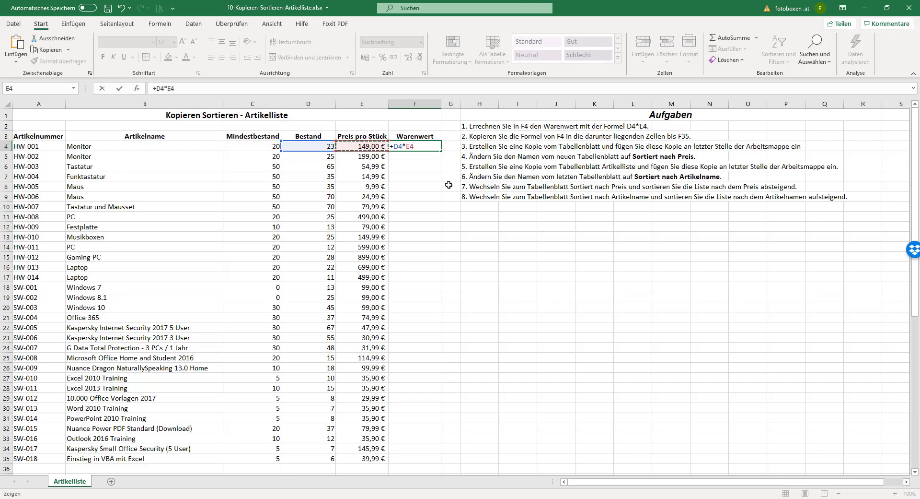
pyautogui.press('Return')
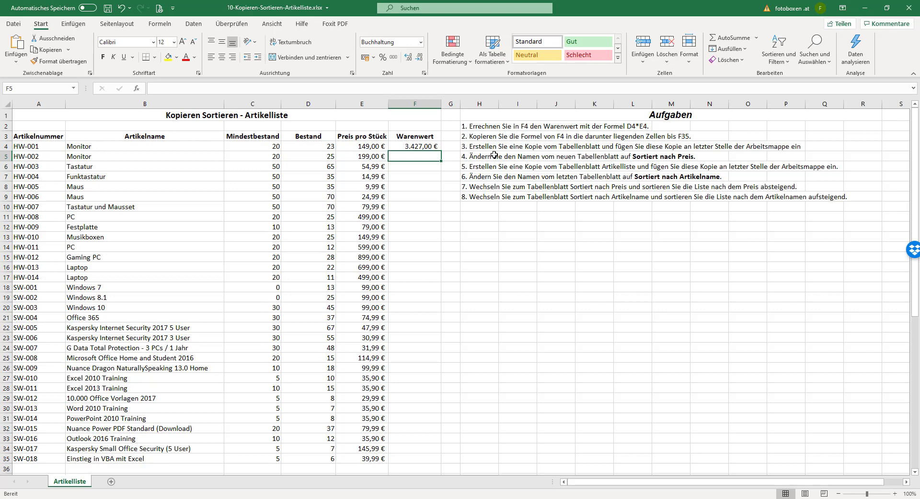
pyautogui.click(423, 144)
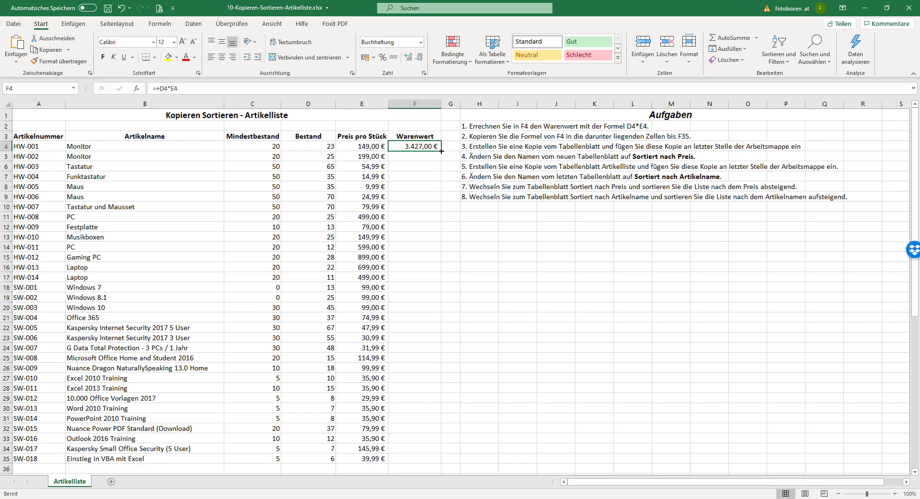
# Step: Fill the F4 formula down to F35, ending at 239,94 € for SW-018
pyautogui.doubleClick(442, 150)
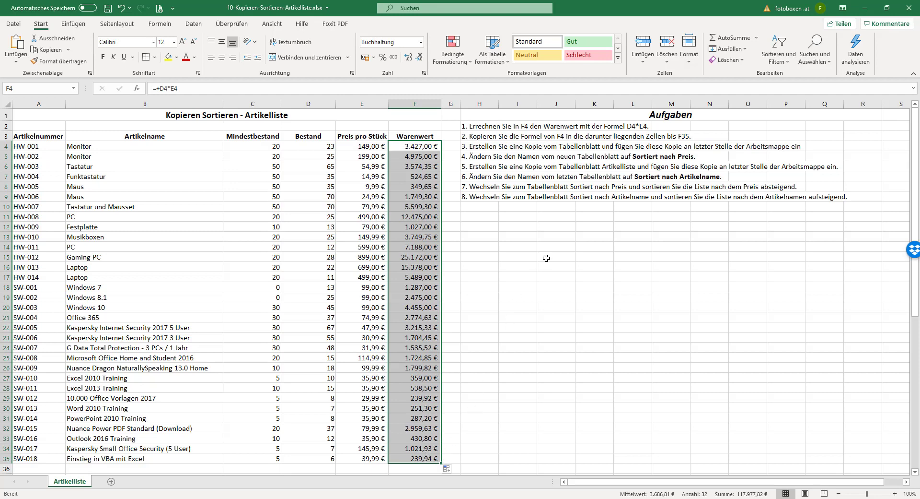
pyautogui.click(492, 148)
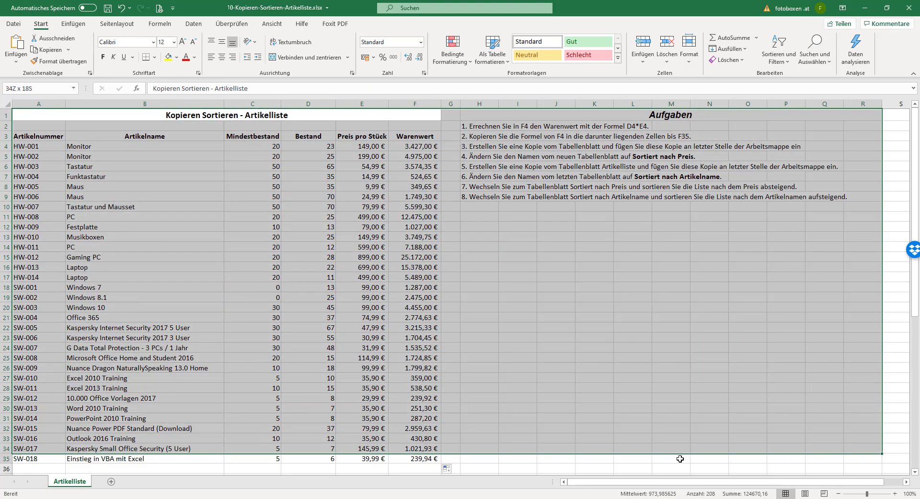
pyautogui.moveTo(32, 113); pyautogui.dragTo(678, 457)
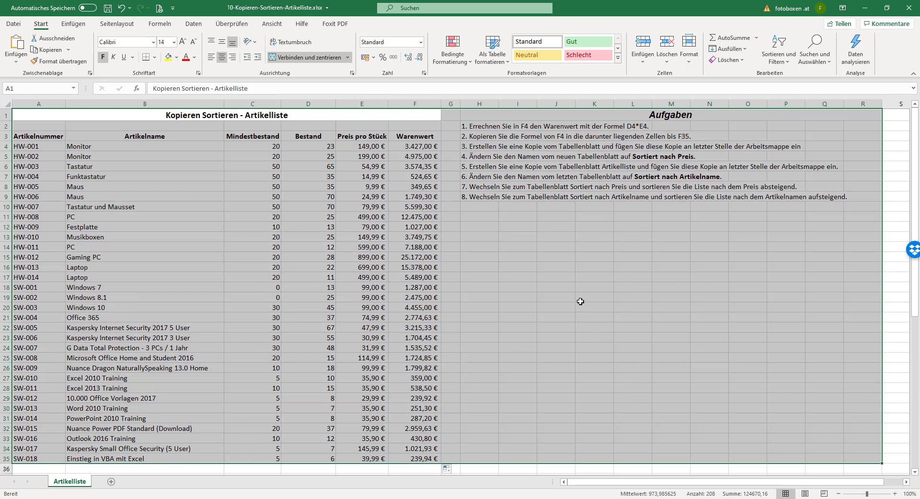
pyautogui.click(585, 275)
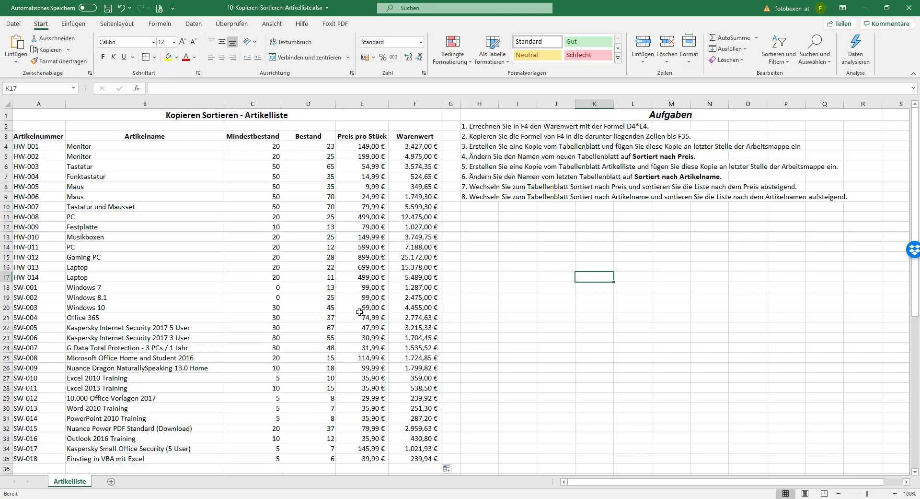
pyautogui.click(481, 308)
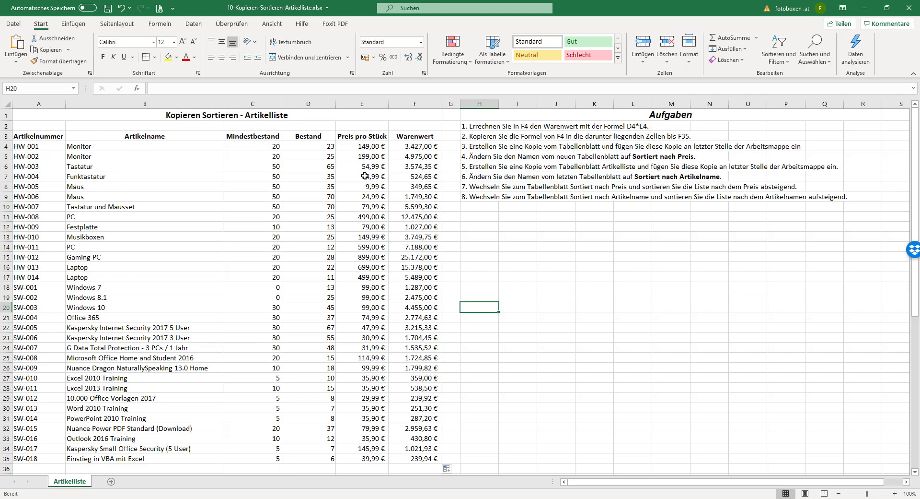
pyautogui.click(512, 338)
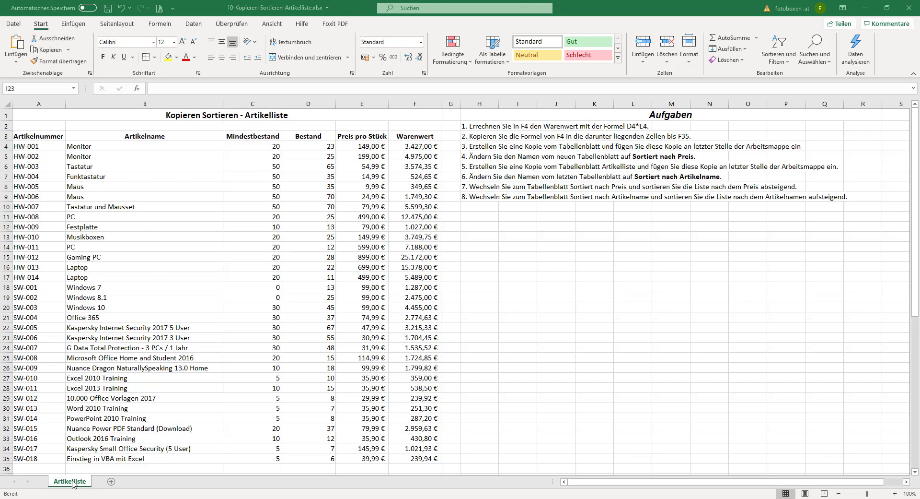
# Step: Copy the Artikelliste sheet to the end of this workbook with Kopie erstellen ticked
pyautogui.click(73, 482)
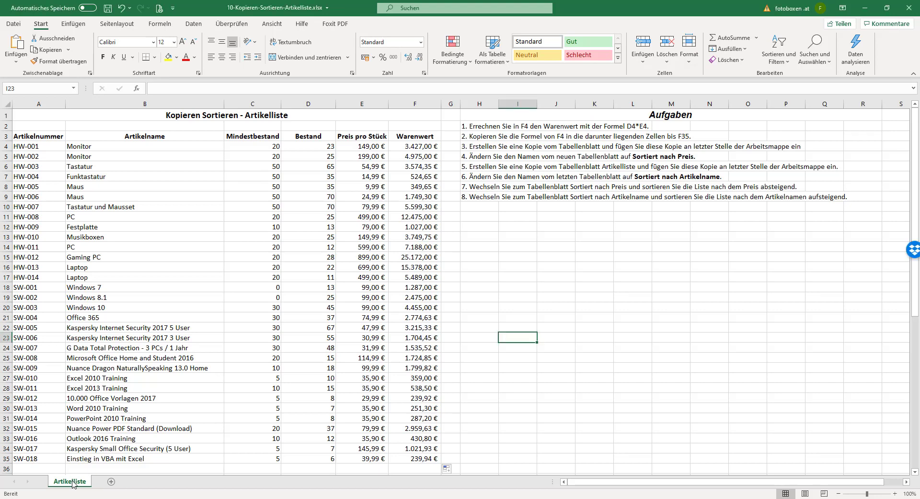
pyautogui.rightClick(73, 482)
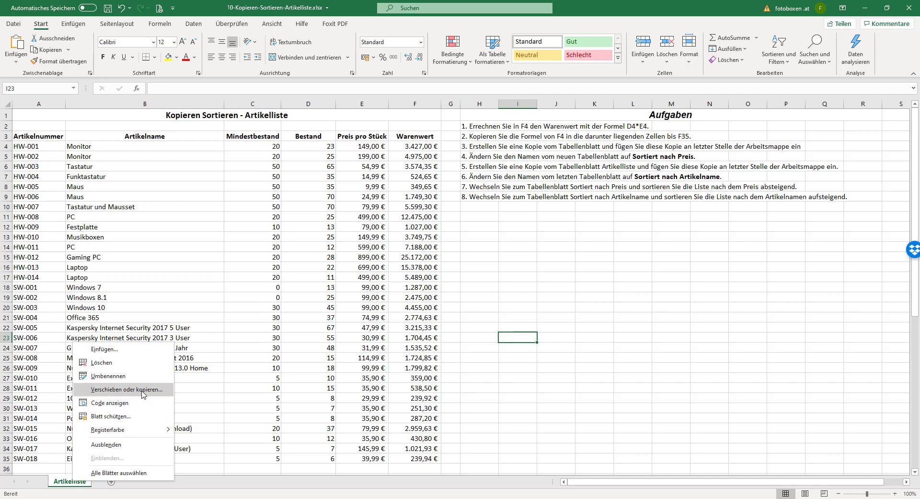
pyautogui.click(142, 389)
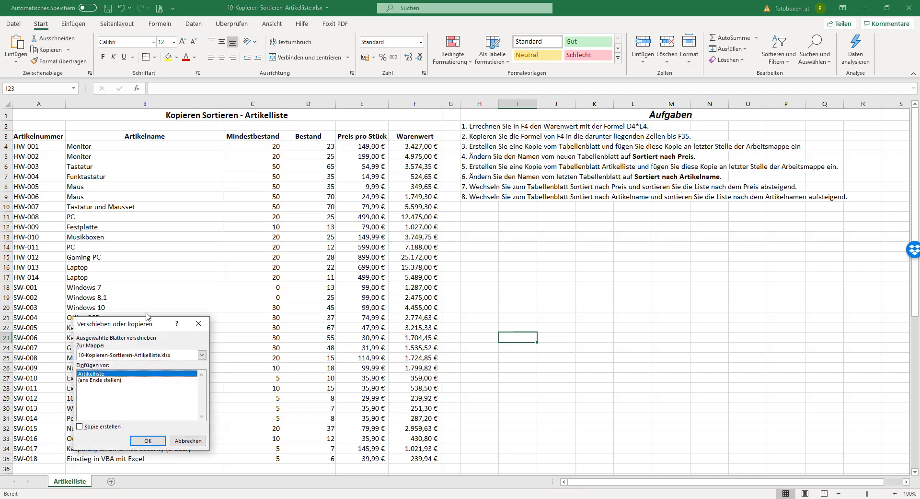
pyautogui.moveTo(150, 324); pyautogui.dragTo(549, 305)
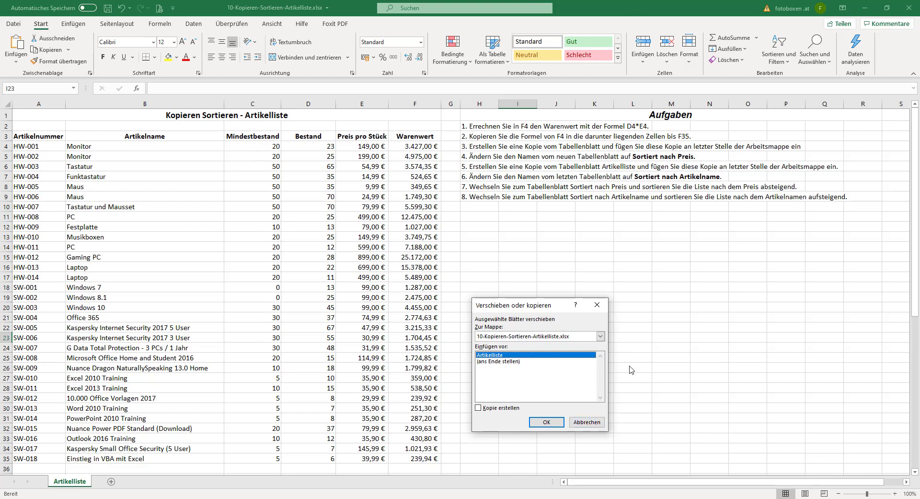
pyautogui.click(601, 338)
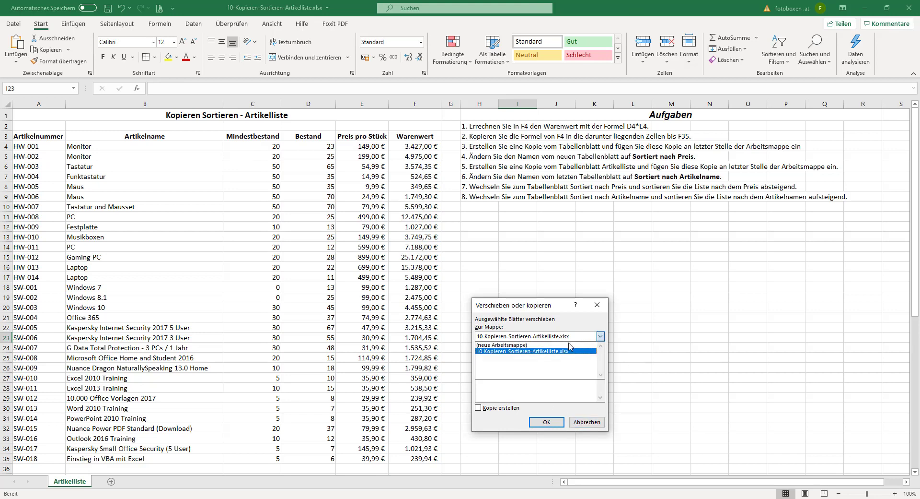
pyautogui.click(560, 351)
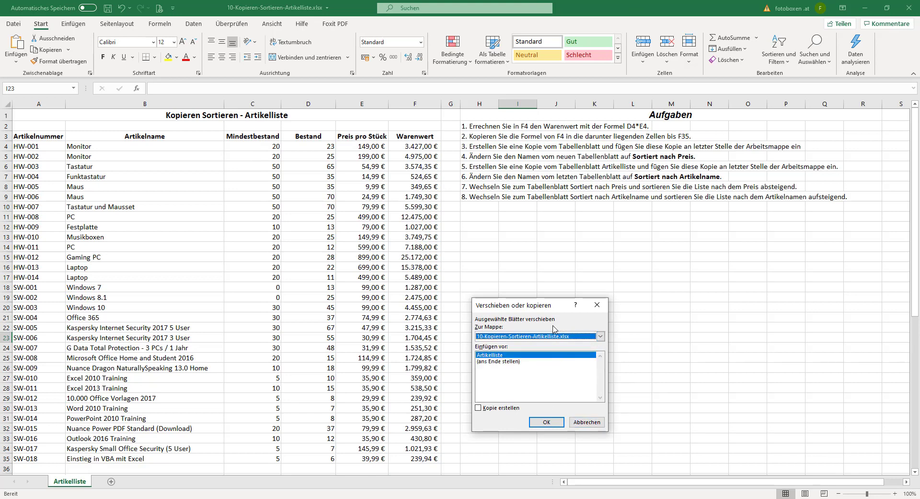
pyautogui.click(508, 362)
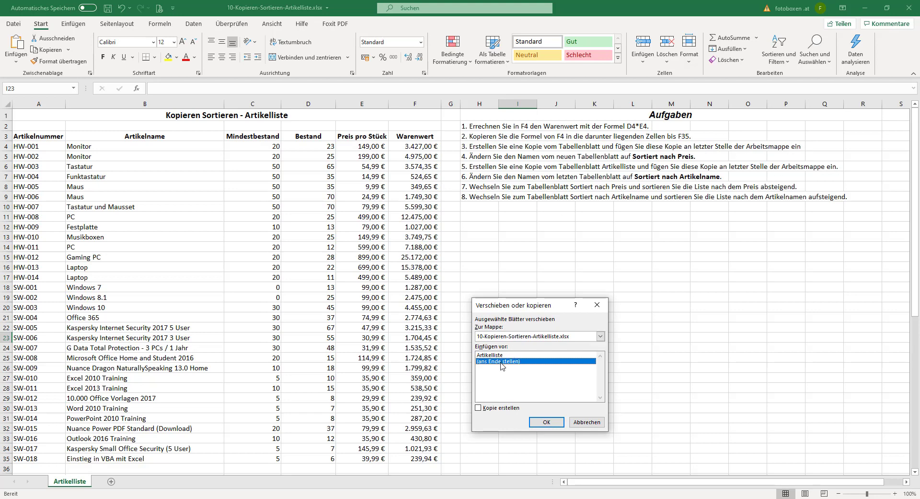
pyautogui.click(492, 411)
pyautogui.click(547, 421)
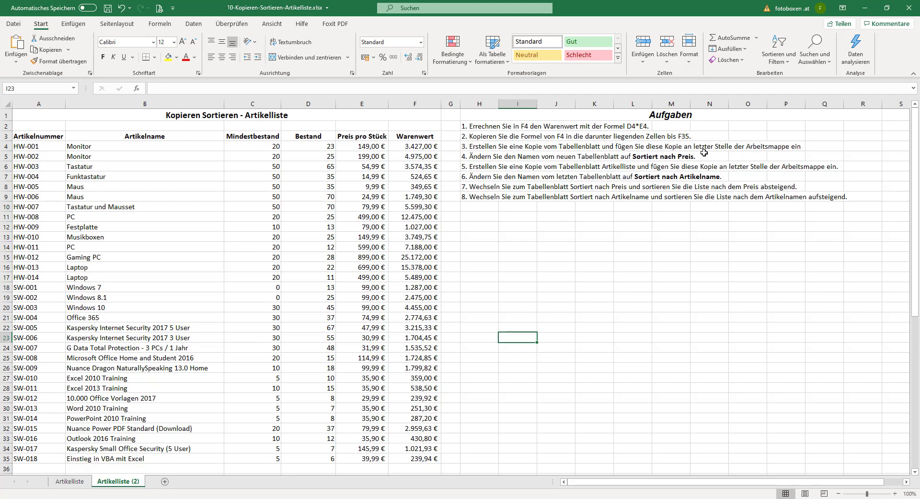
# Step: Rename the Artikelliste (2) sheet to 'Sortiert nach Preis'
pyautogui.doubleClick(117, 481)
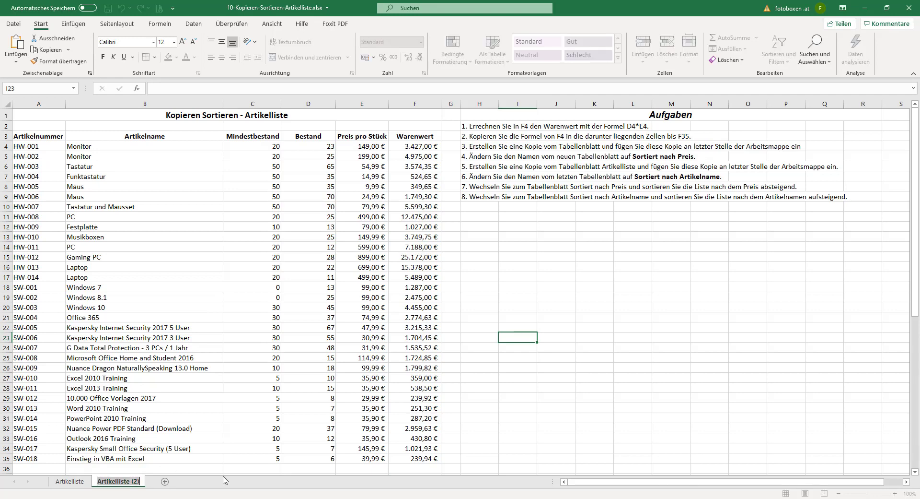
pyautogui.write('Sorti')
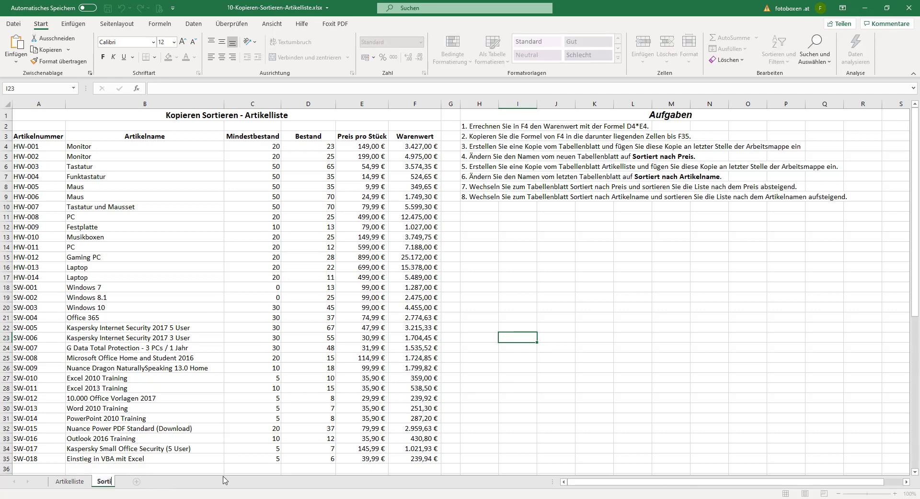
pyautogui.write('ert nach Preis')
pyautogui.press('Return')
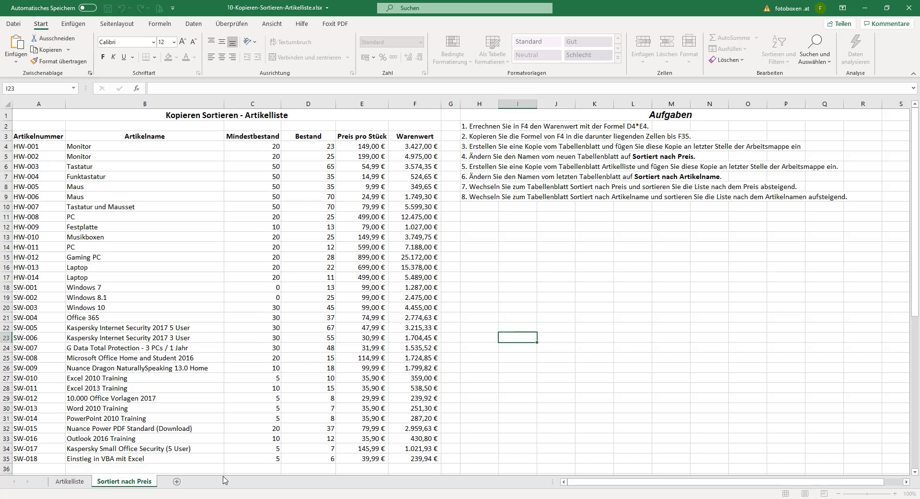
pyautogui.click(519, 326)
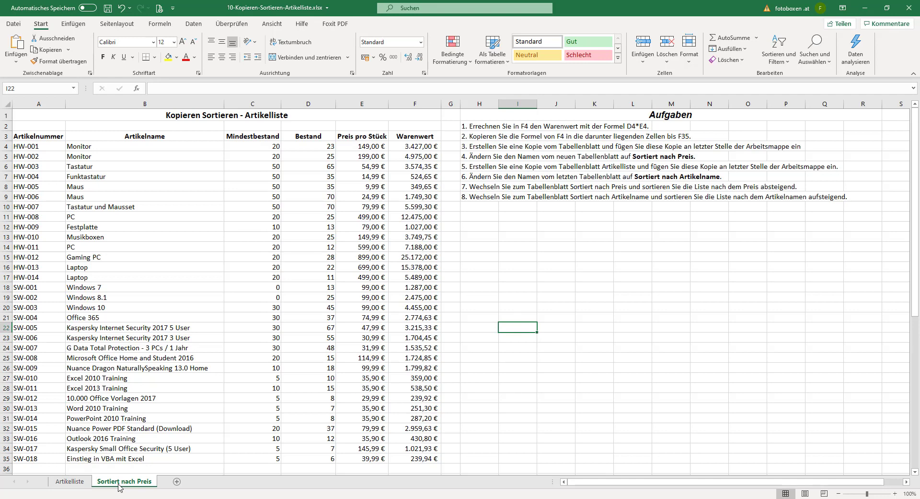
# Step: Recheck the Sortiert nach Preis tab, leaving its name unchanged
pyautogui.rightClick(120, 487)
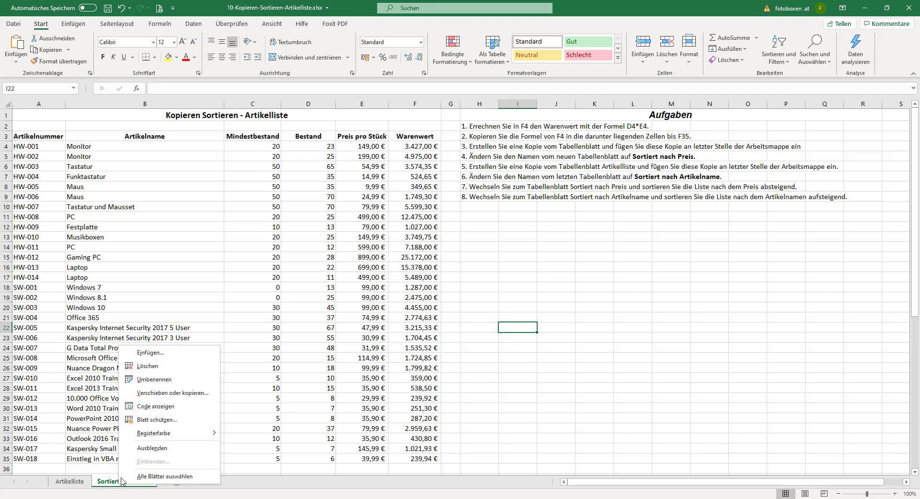
pyautogui.click(234, 394)
pyautogui.doubleClick(119, 483)
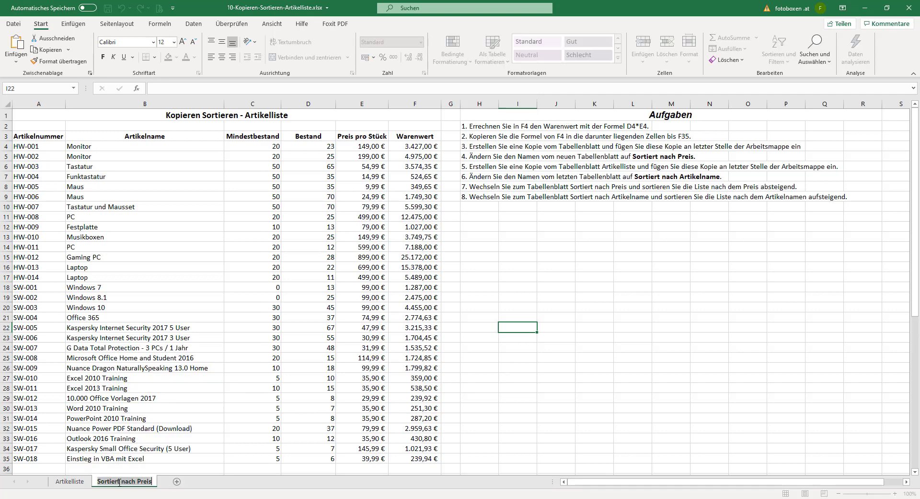
pyautogui.press('Return')
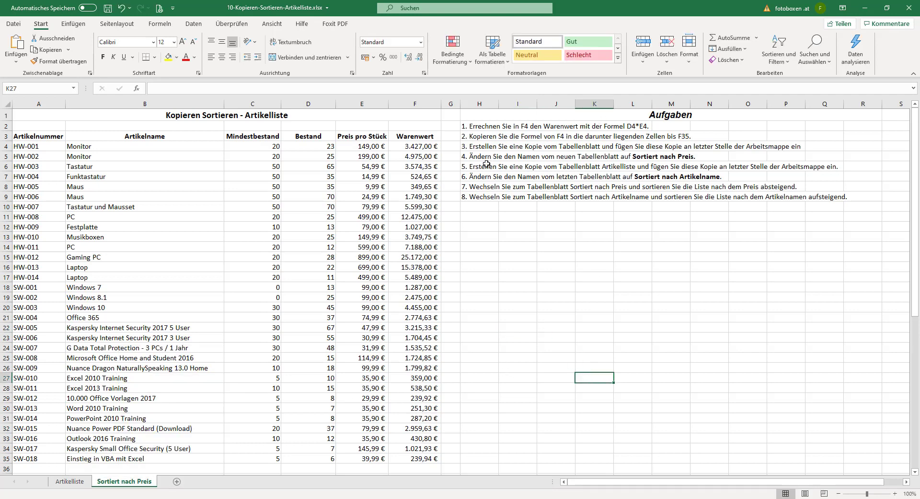
pyautogui.click(483, 169)
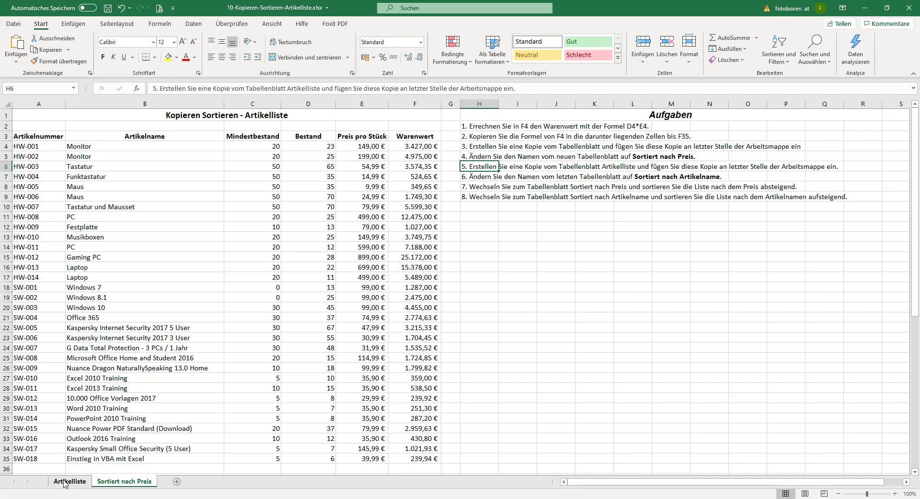
# Step: Copy Artikelliste again to the end position (ans Ende stellen) with Kopie erstellen
pyautogui.rightClick(65, 483)
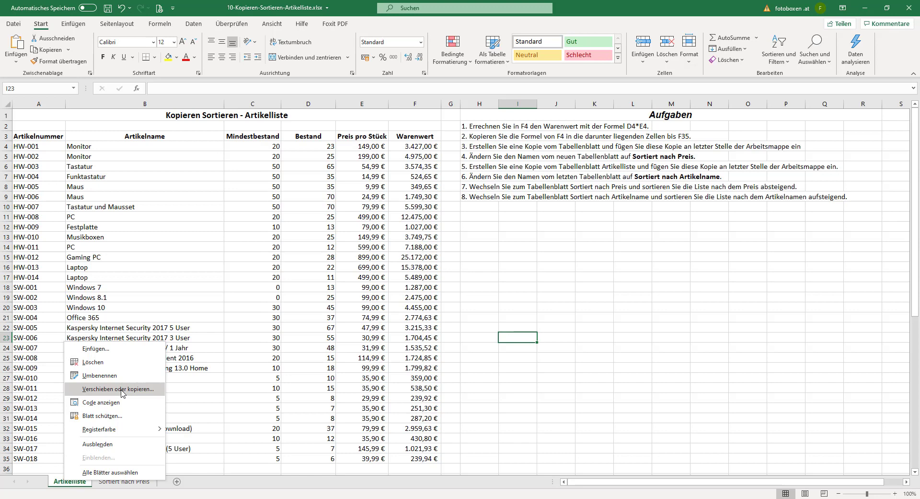
pyautogui.click(122, 388)
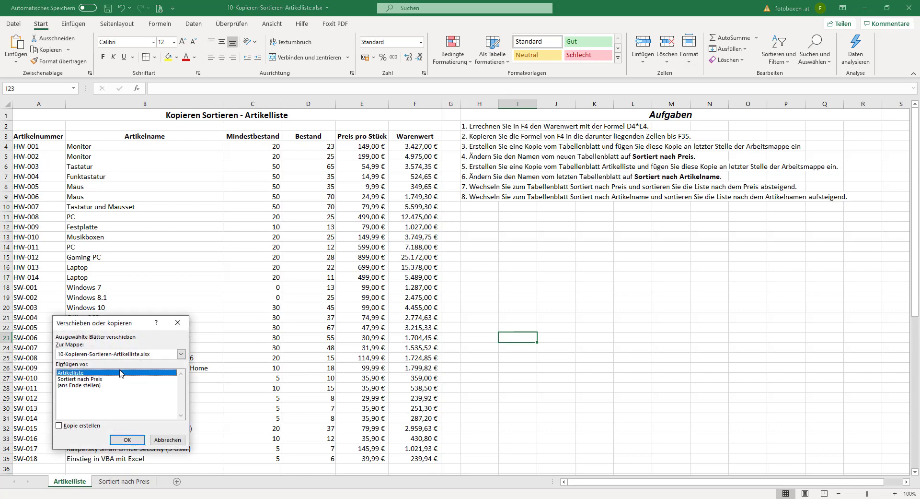
pyautogui.click(79, 385)
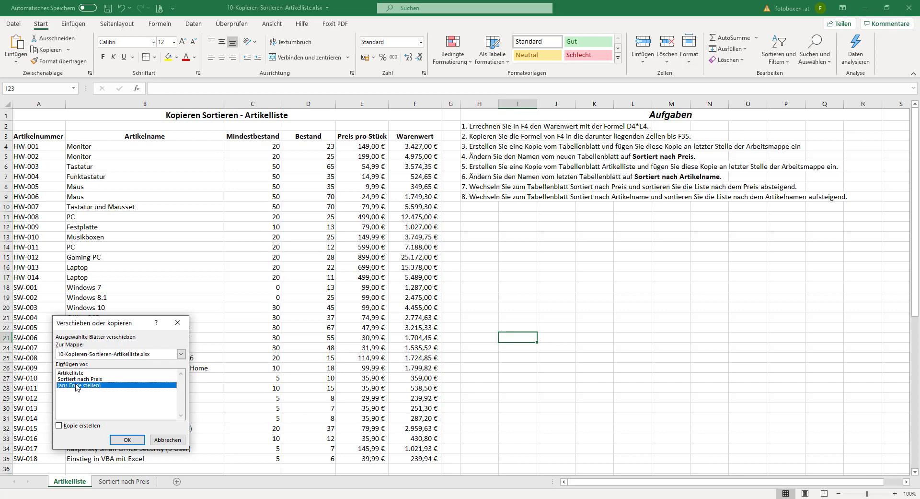
pyautogui.click(75, 426)
pyautogui.click(127, 440)
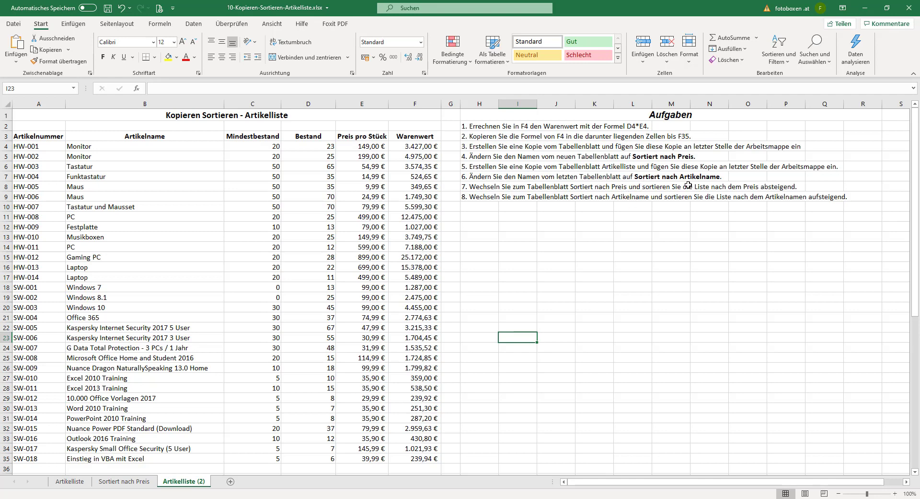
# Step: Rename the new Artikelliste (2) sheet to 'Sortiert nach Artikelname'
pyautogui.doubleClick(178, 481)
pyautogui.write('Sortiert nach Ar')
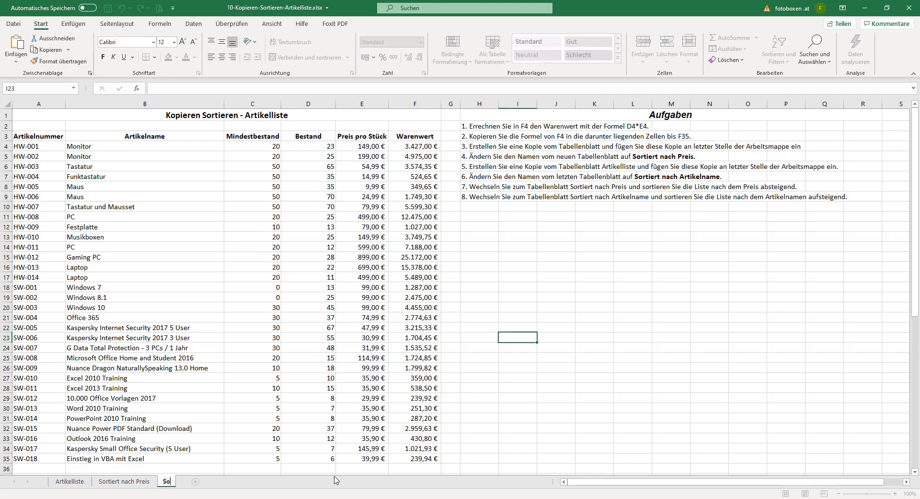
pyautogui.write('tikelname')
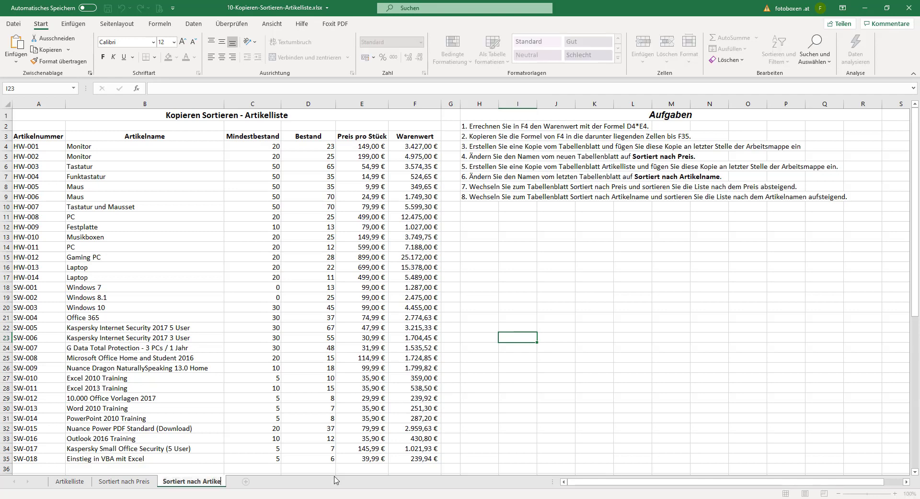
pyautogui.press('Return')
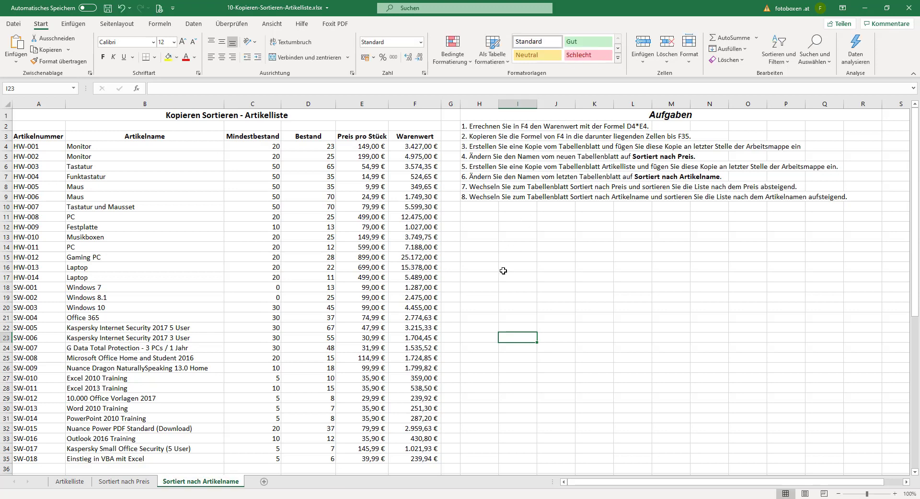
pyautogui.click(507, 270)
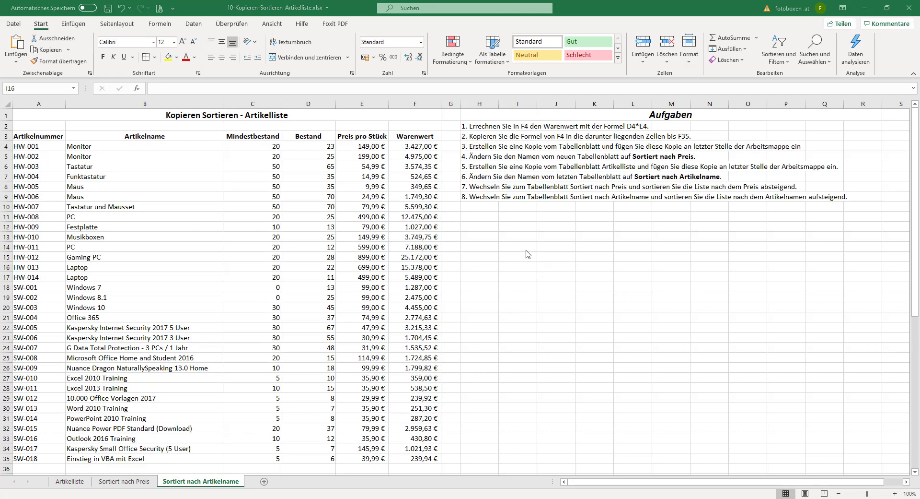
pyautogui.click(486, 190)
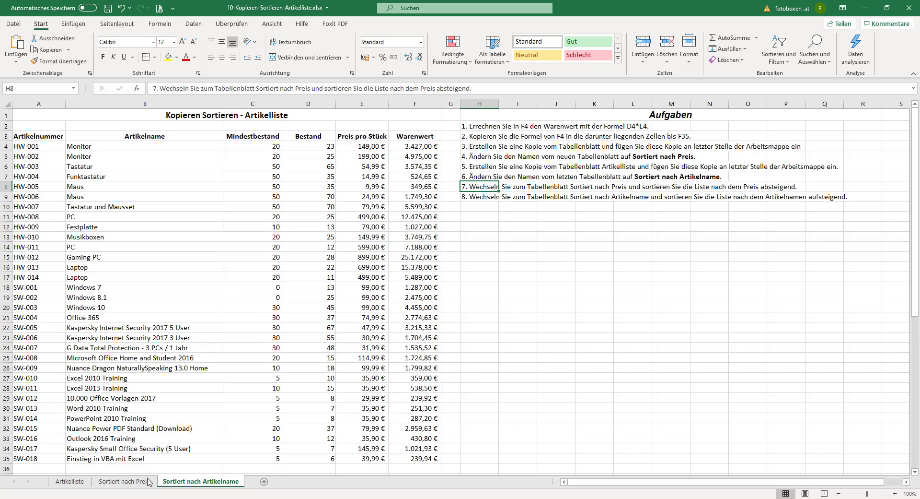
pyautogui.click(115, 484)
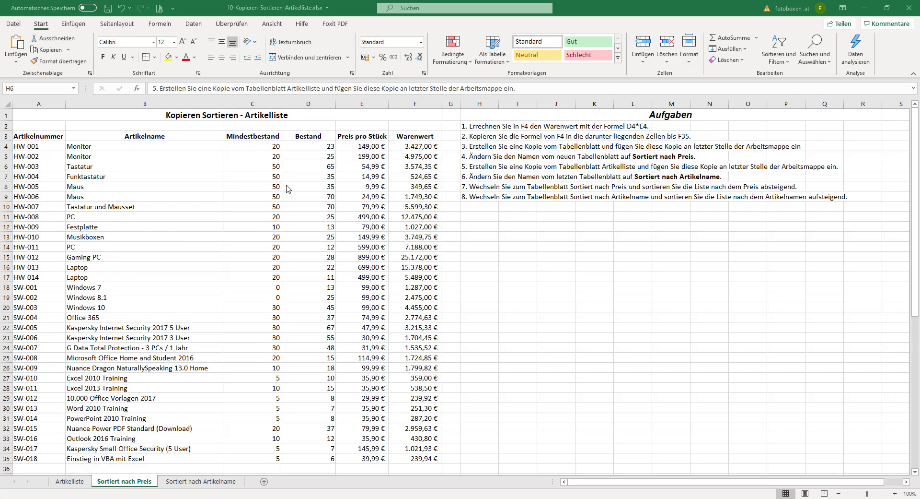
pyautogui.click(417, 104)
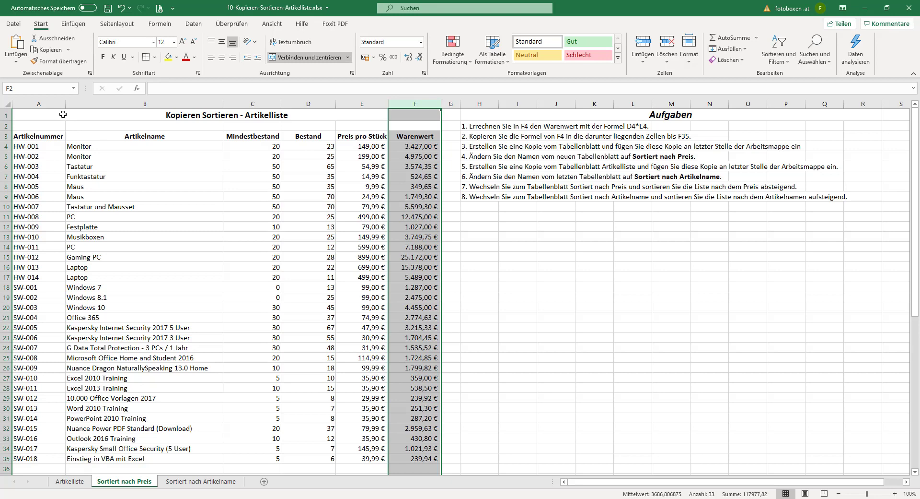
pyautogui.moveTo(64, 116); pyautogui.dragTo(364, 126)
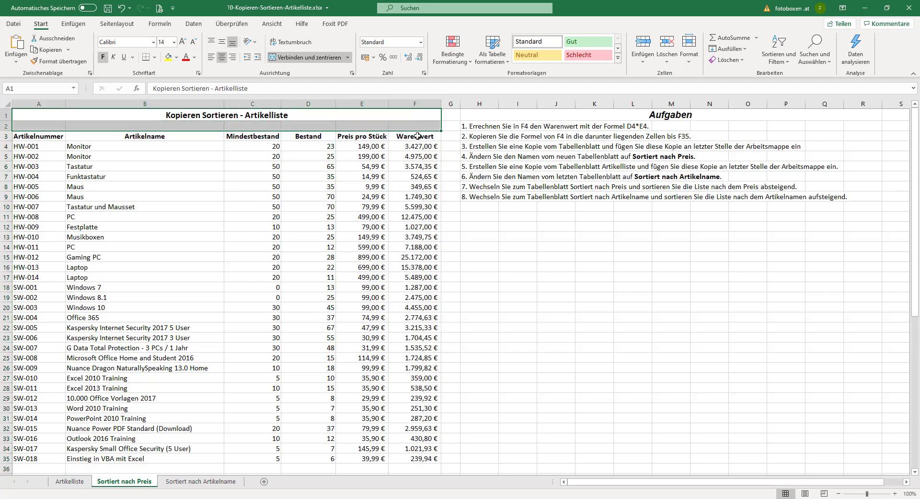
pyautogui.click(422, 168)
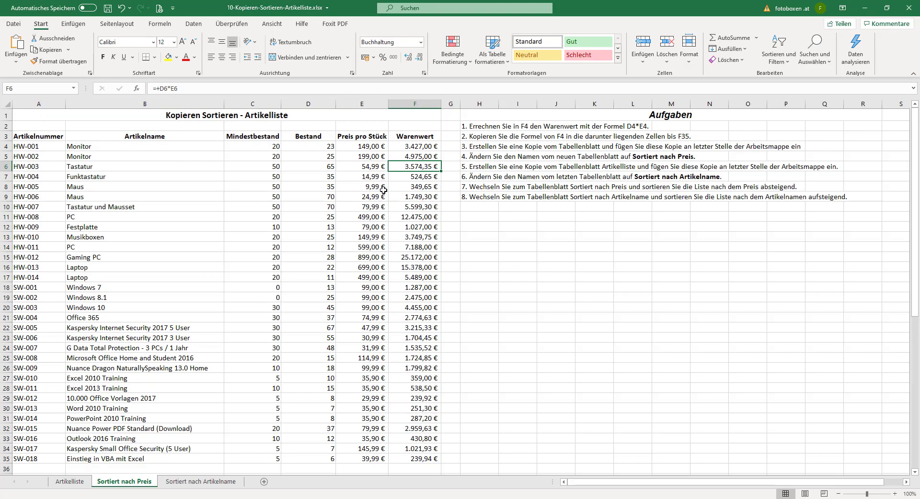
pyautogui.click(56, 137)
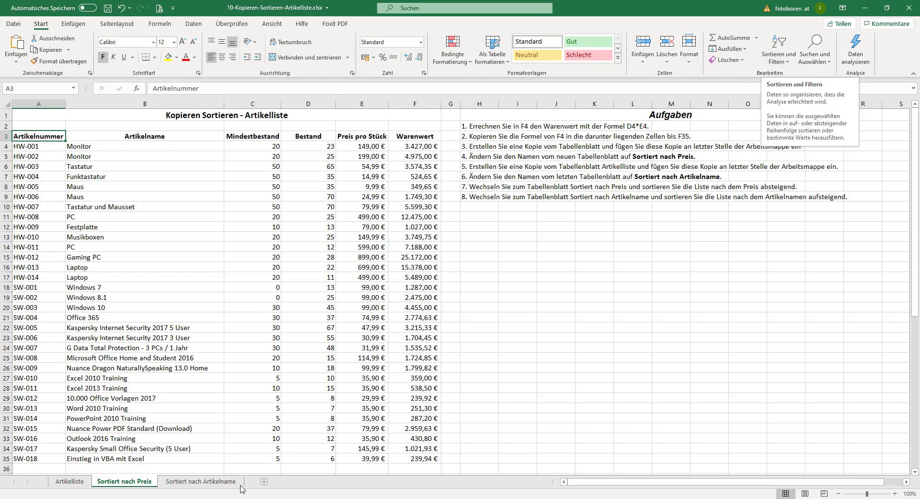
# Step: Open Benutzerdefiniertes Sortieren from Sortieren und Filtern and move the dialog aside
pyautogui.click(780, 58)
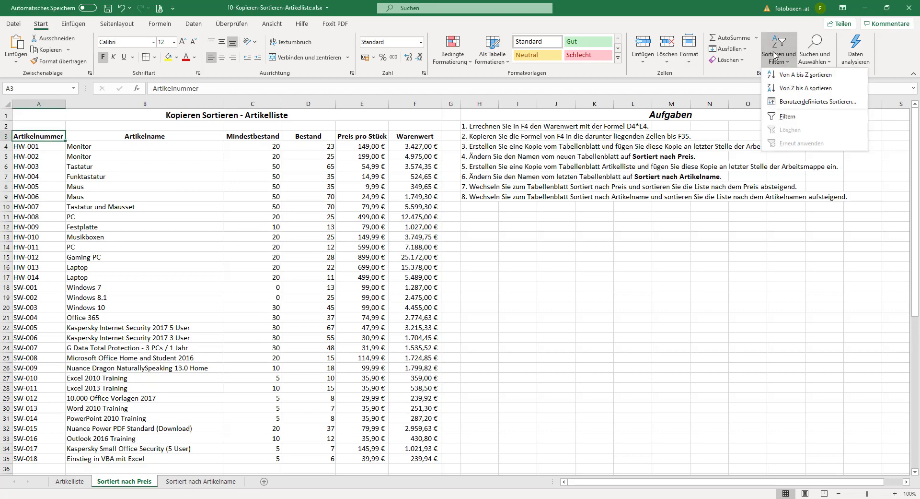
pyautogui.click(793, 102)
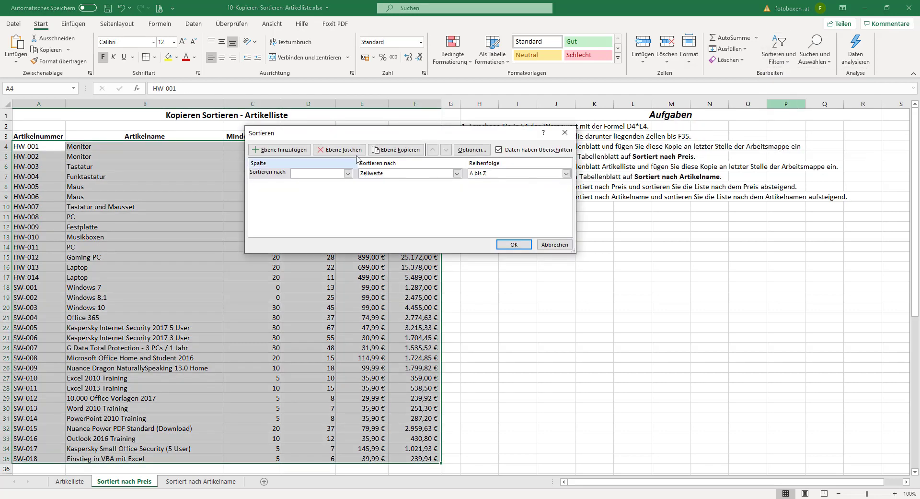
pyautogui.moveTo(371, 141); pyautogui.dragTo(579, 233)
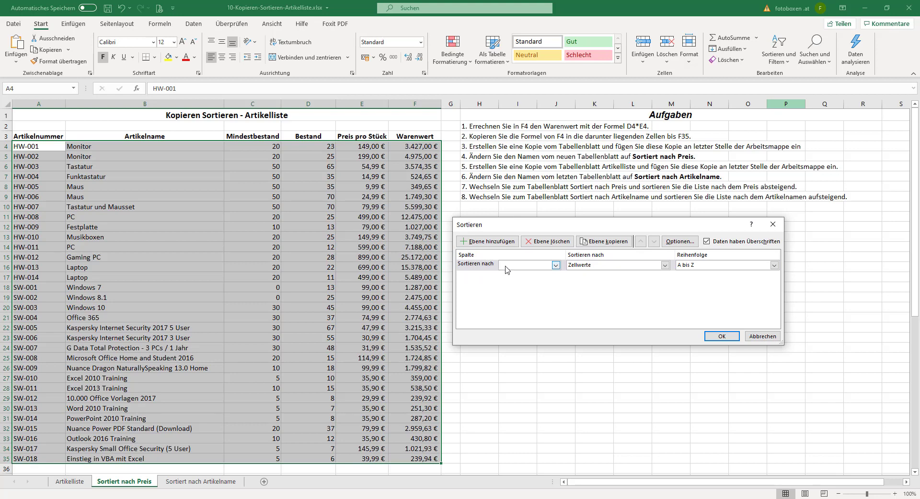
# Step: Sort by Preis pro Stück, Nach Größe (absteigend), removing an extra empty level
pyautogui.click(556, 265)
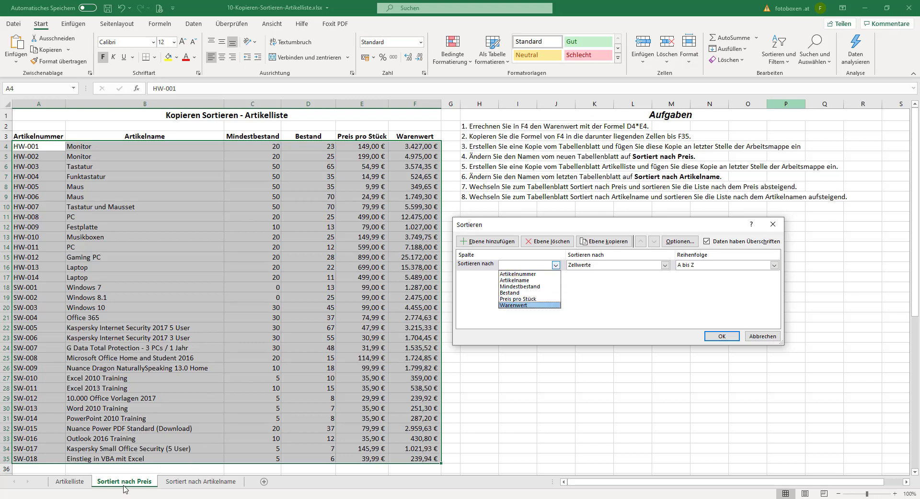
pyautogui.click(519, 299)
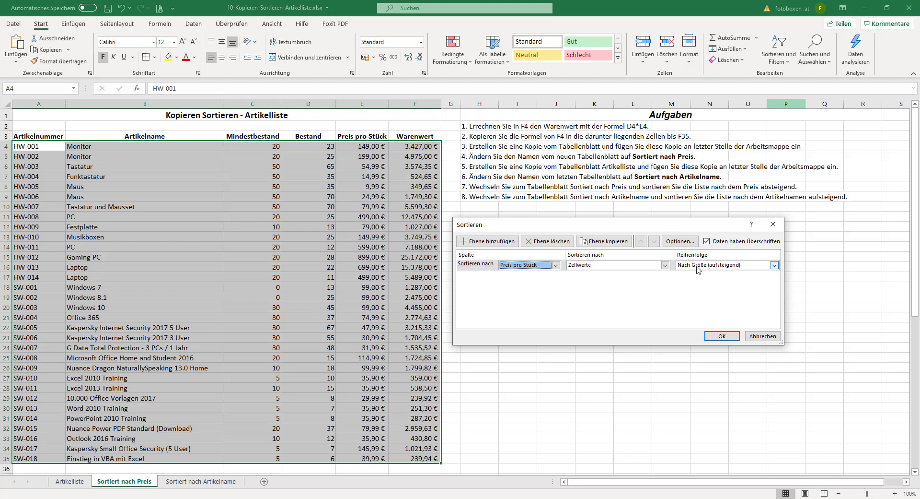
pyautogui.click(735, 266)
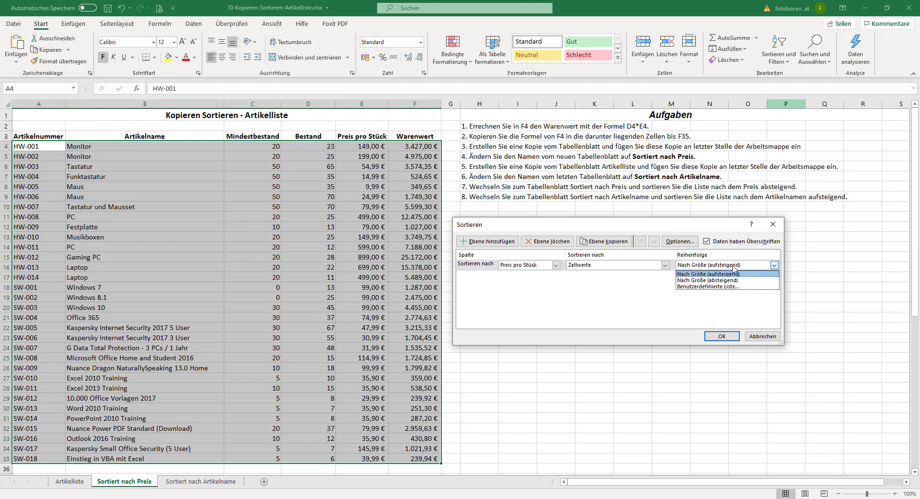
pyautogui.click(736, 282)
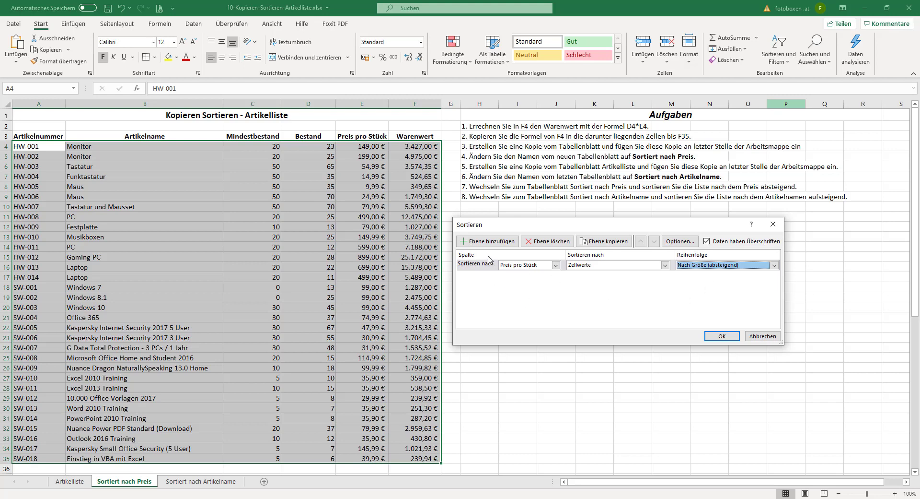
pyautogui.click(481, 242)
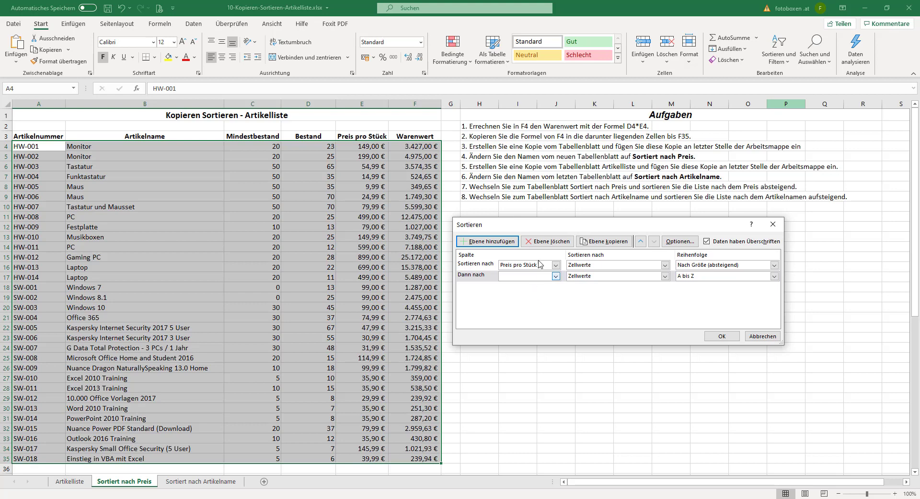
pyautogui.click(547, 241)
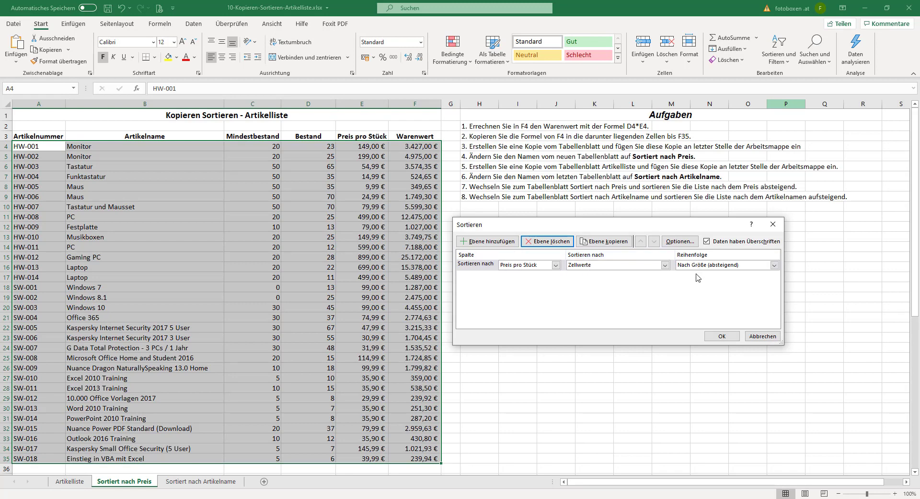
pyautogui.click(722, 337)
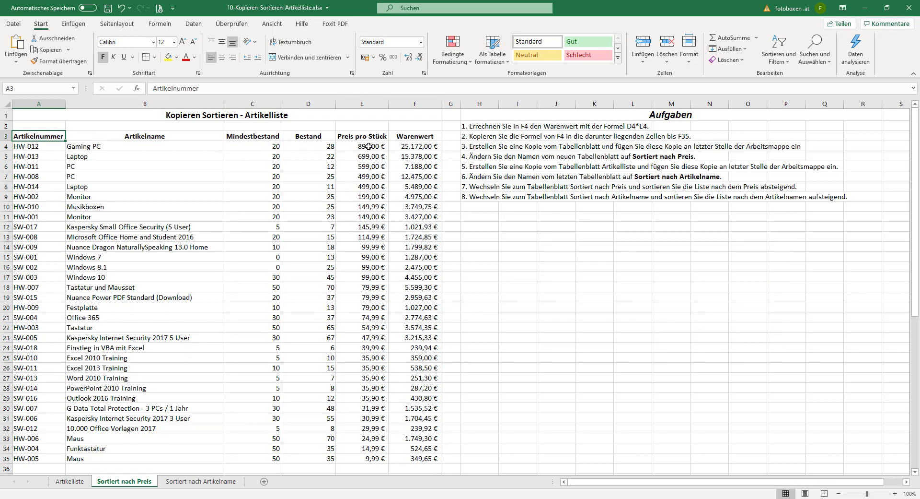
# Step: Verify the descending prices, then go to Sortiert nach Artikelname and select A3
pyautogui.moveTo(371, 146); pyautogui.dragTo(371, 428)
pyautogui.click(373, 308)
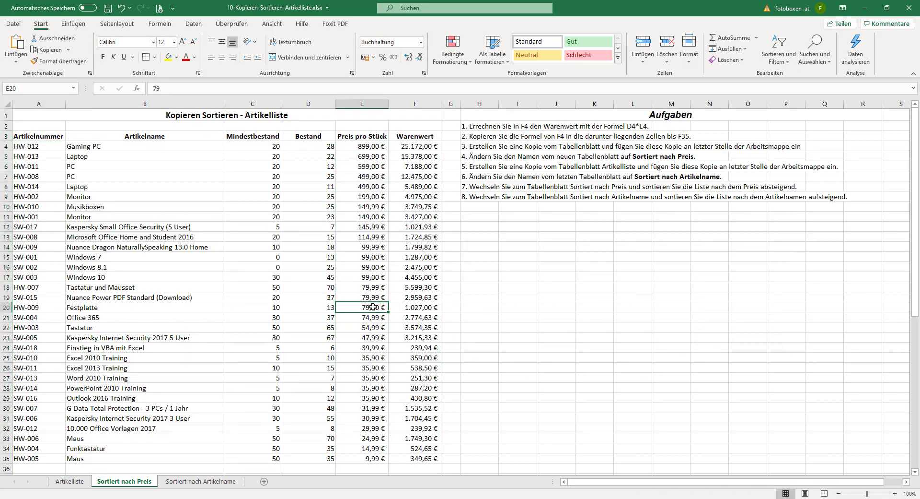
pyautogui.click(482, 197)
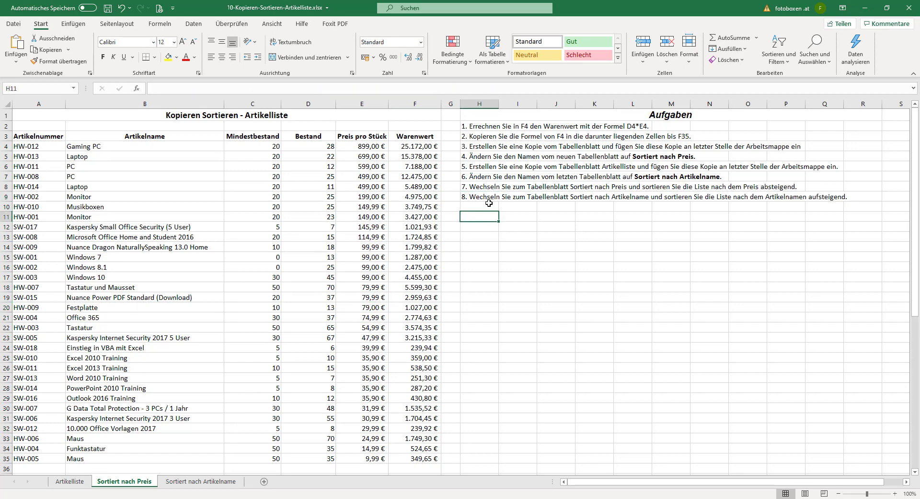
pyautogui.click(213, 481)
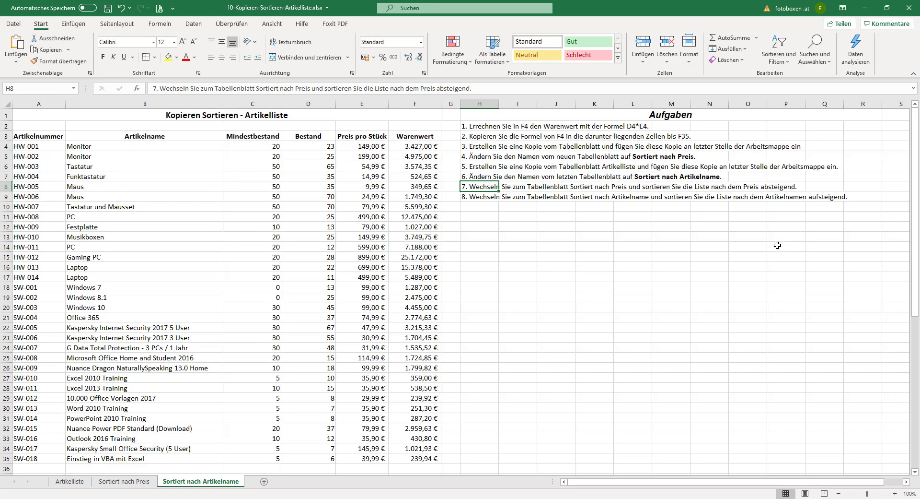
pyautogui.click(46, 138)
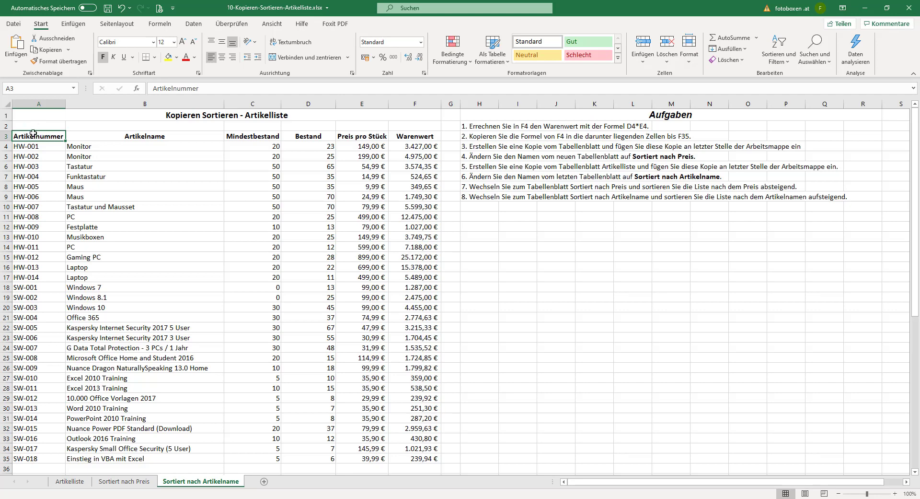
# Step: Custom-sort the list by Artikelname, A bis Z
pyautogui.click(784, 49)
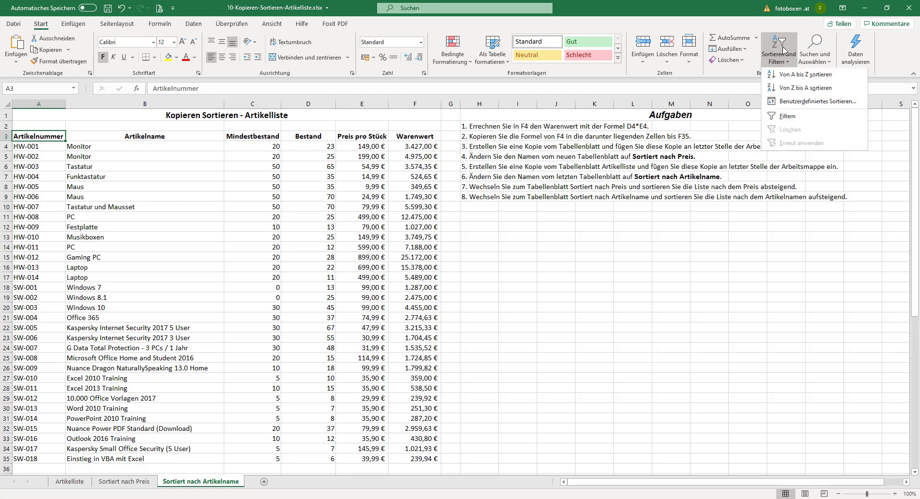
pyautogui.click(795, 100)
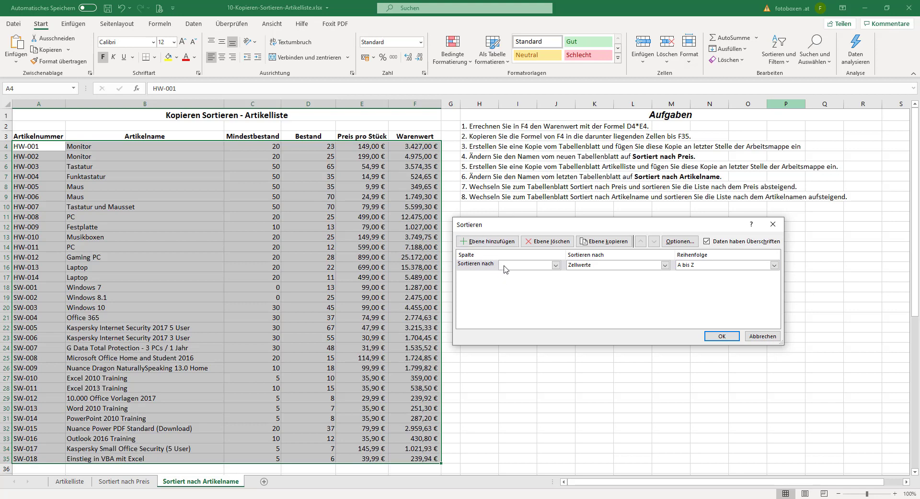
pyautogui.click(525, 268)
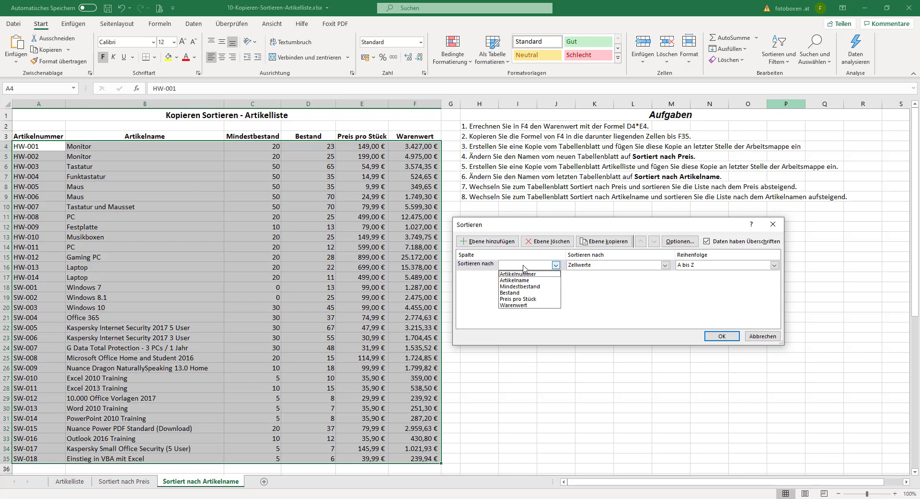
pyautogui.click(511, 280)
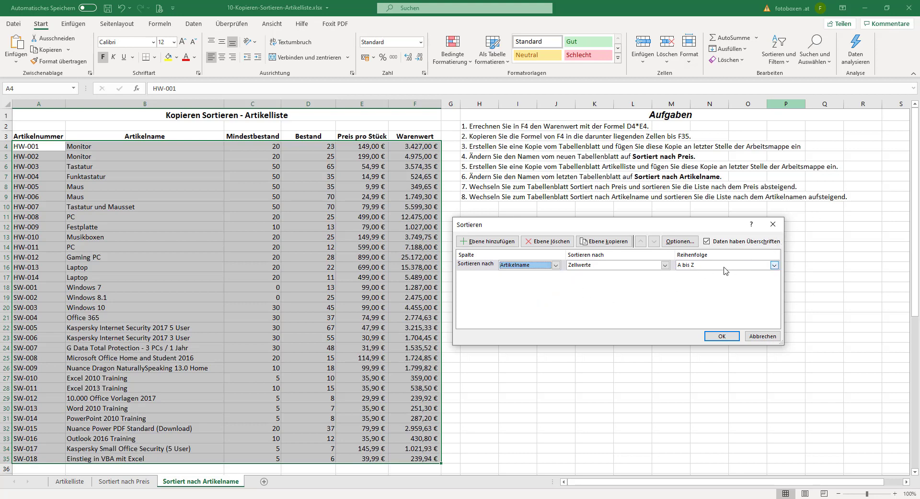
pyautogui.click(722, 336)
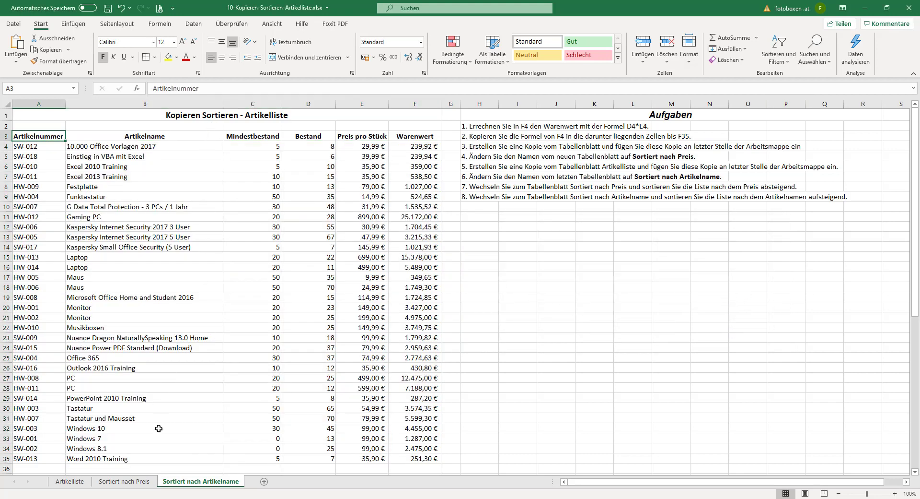
pyautogui.click(72, 146)
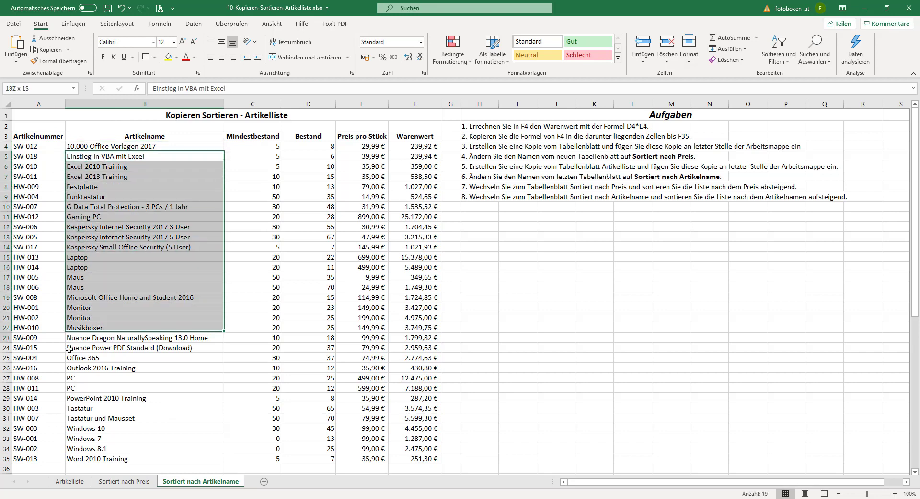
pyautogui.moveTo(85, 157); pyautogui.dragTo(96, 459)
pyautogui.click(458, 353)
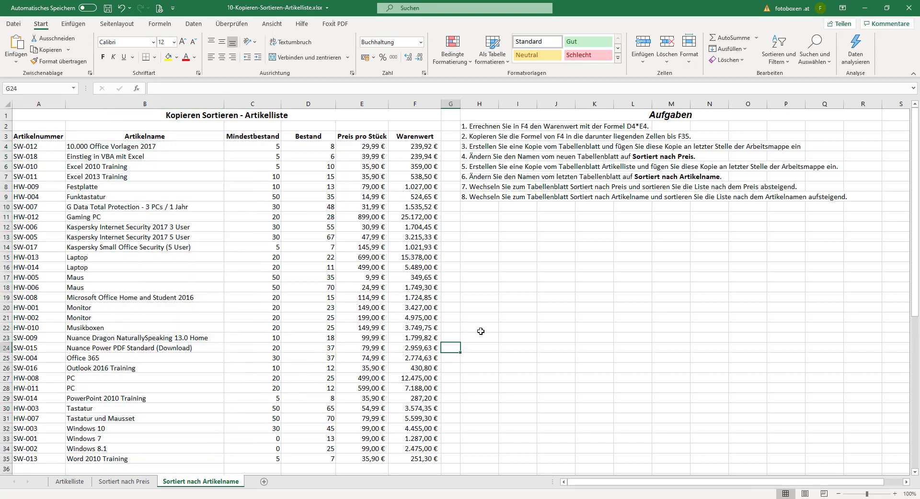
pyautogui.click(499, 306)
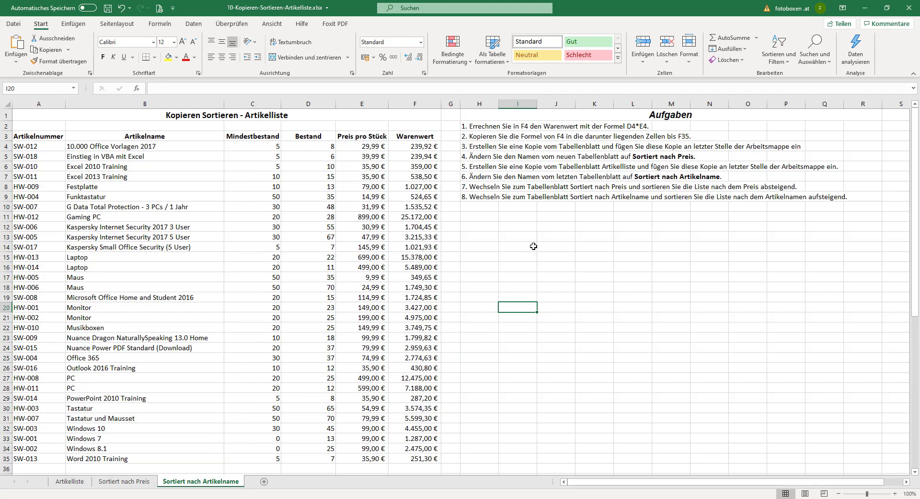
pyautogui.click(570, 306)
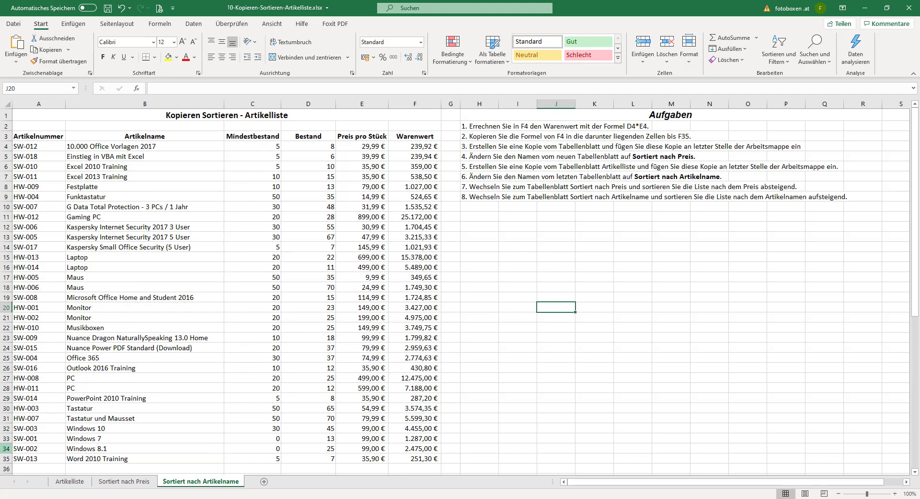